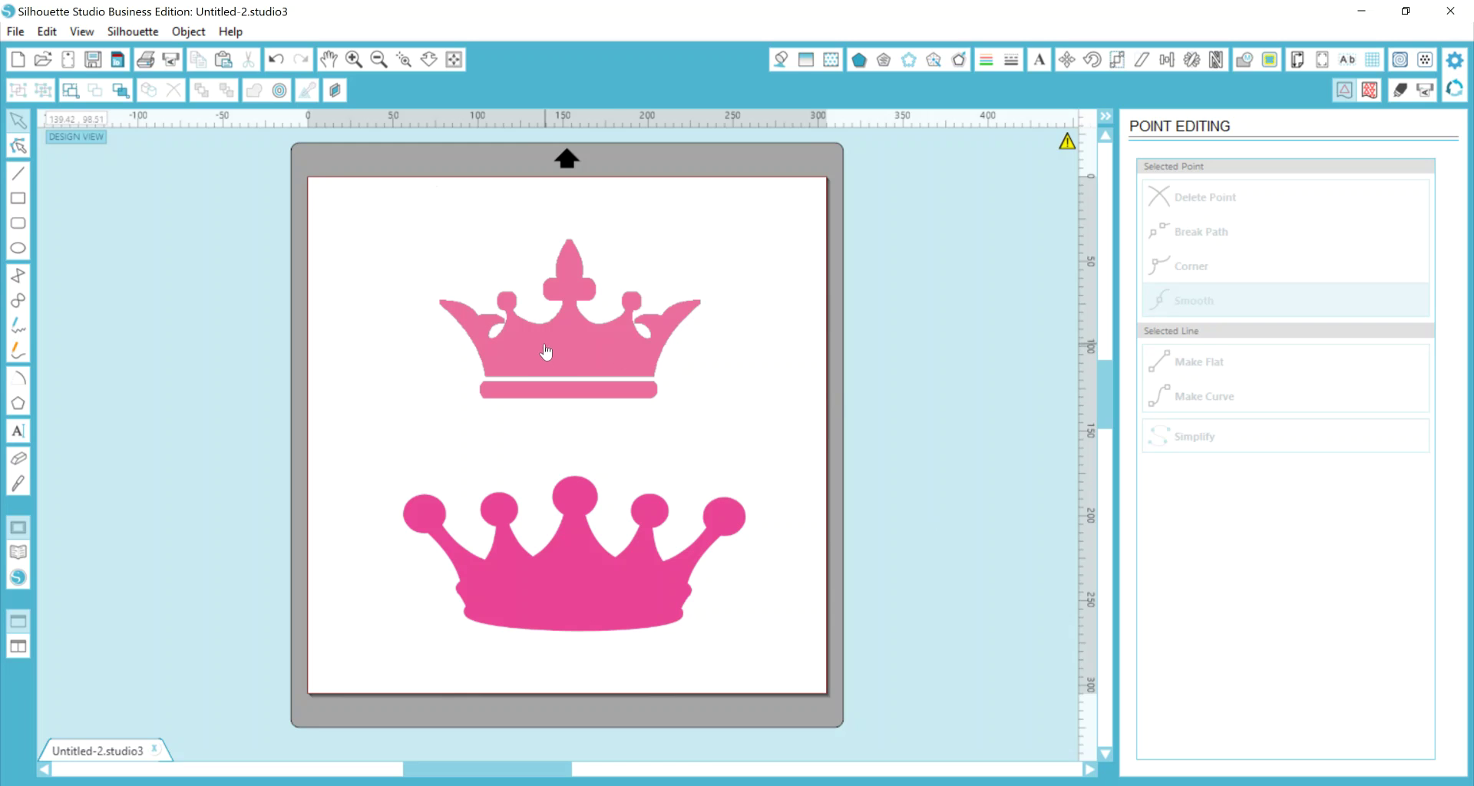
Move the fleur-de-lis crown higher above the rounded-tip crown, nudging both into place, then deselect.
{"action": "left_click_drag", "start_coordinate": [556, 356], "coordinate": [558, 311]}
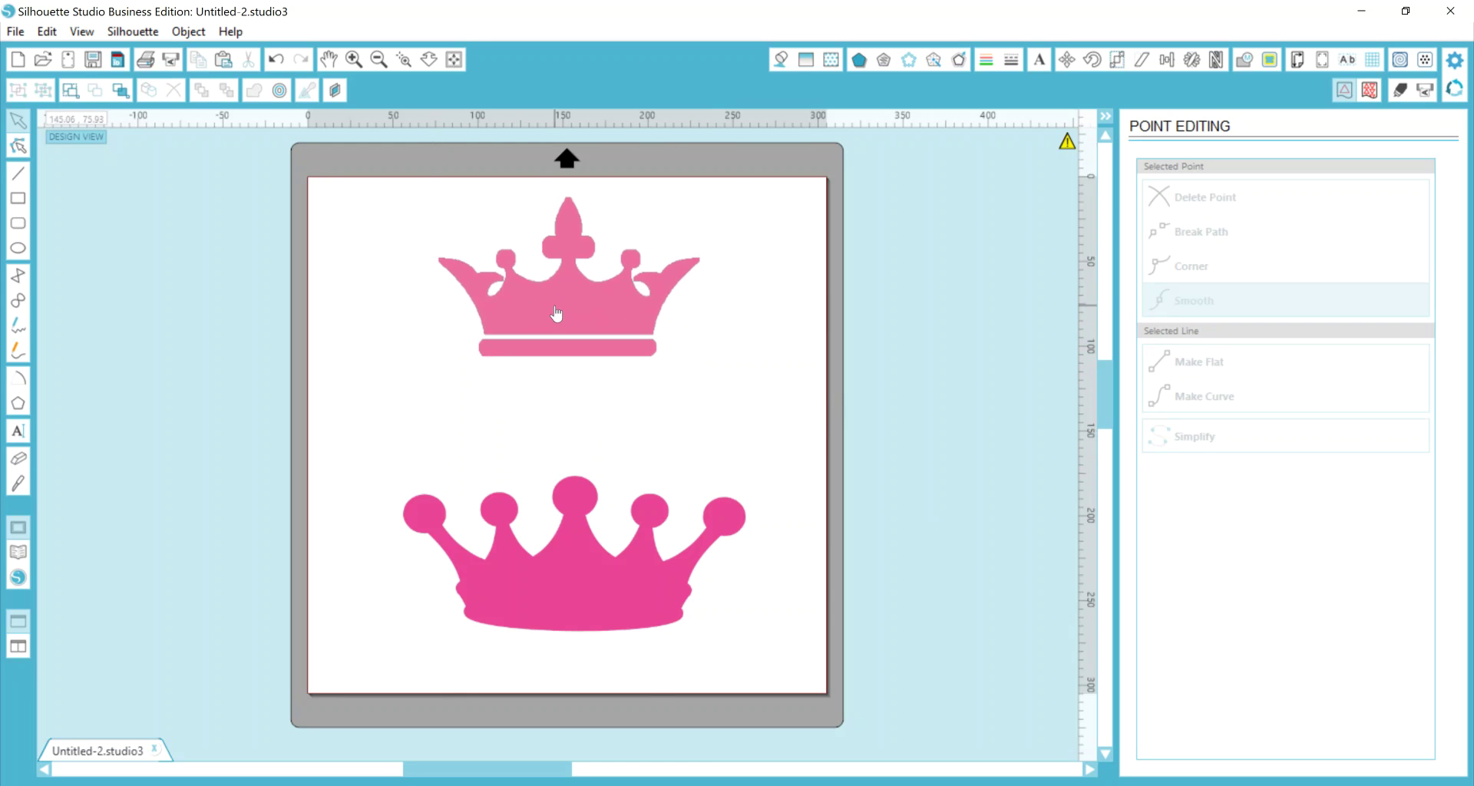
{"action": "left_click_drag", "start_coordinate": [579, 596], "coordinate": [584, 586]}
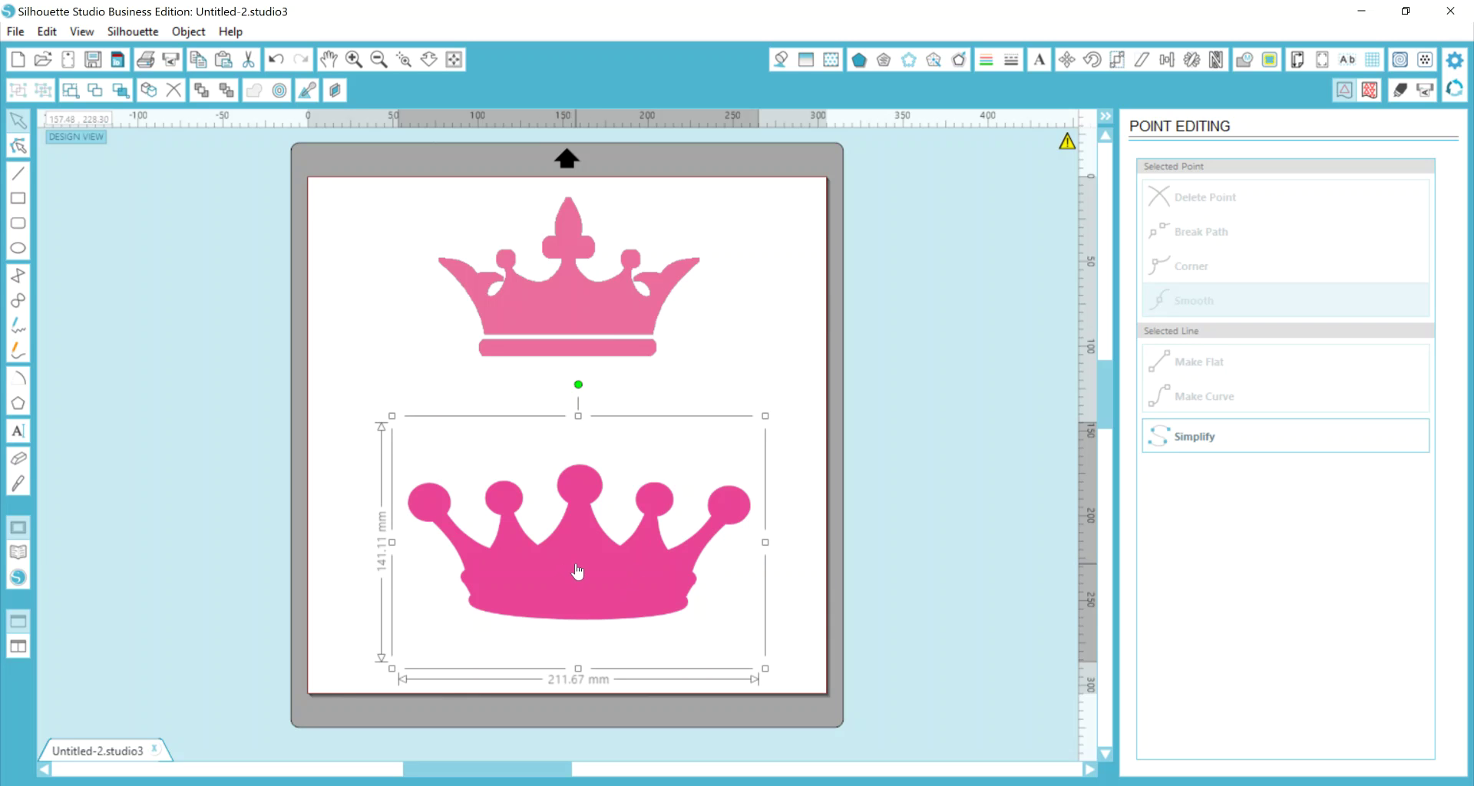
{"action": "left_click_drag", "start_coordinate": [573, 308], "coordinate": [583, 313]}
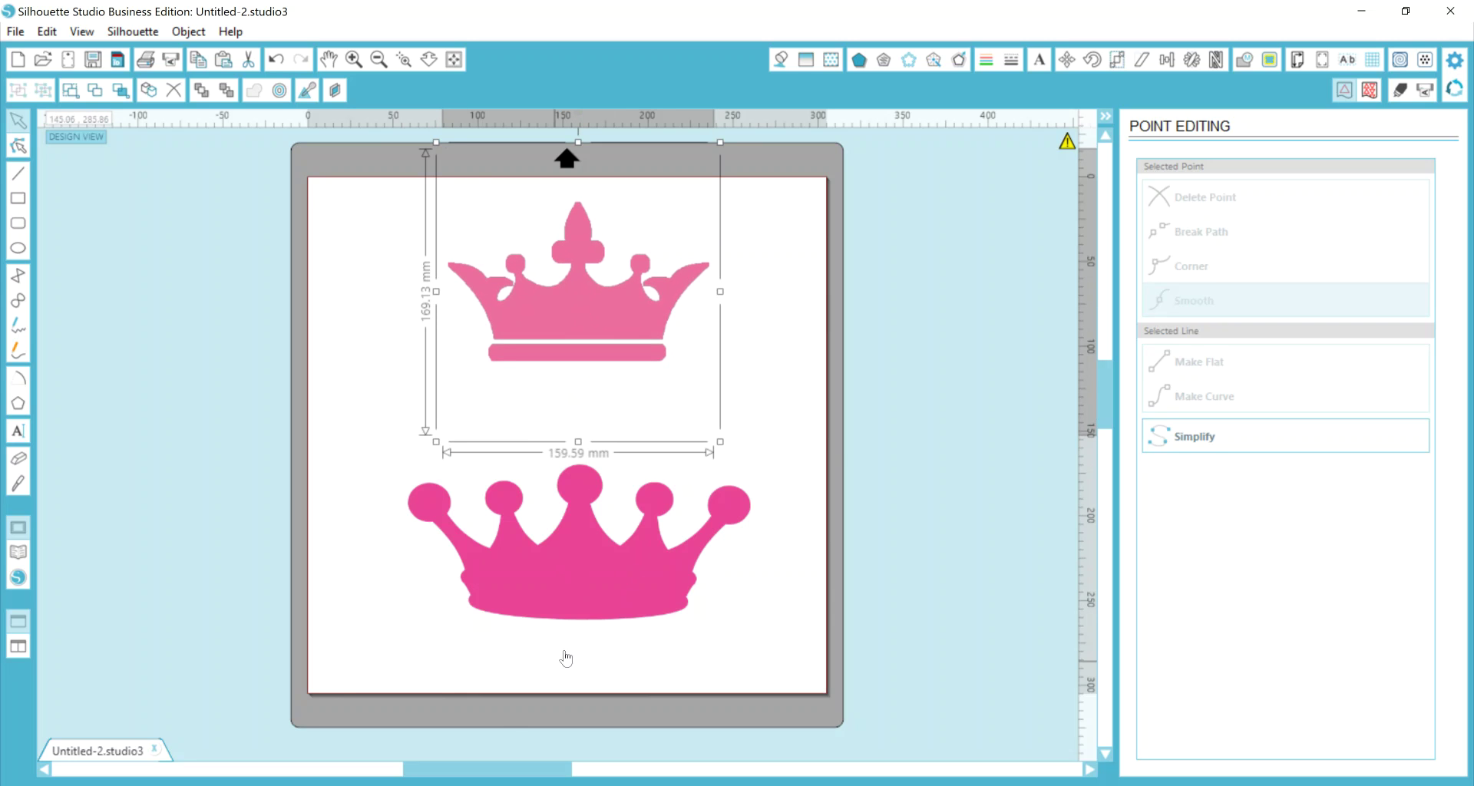
{"action": "left_click", "coordinate": [876, 281]}
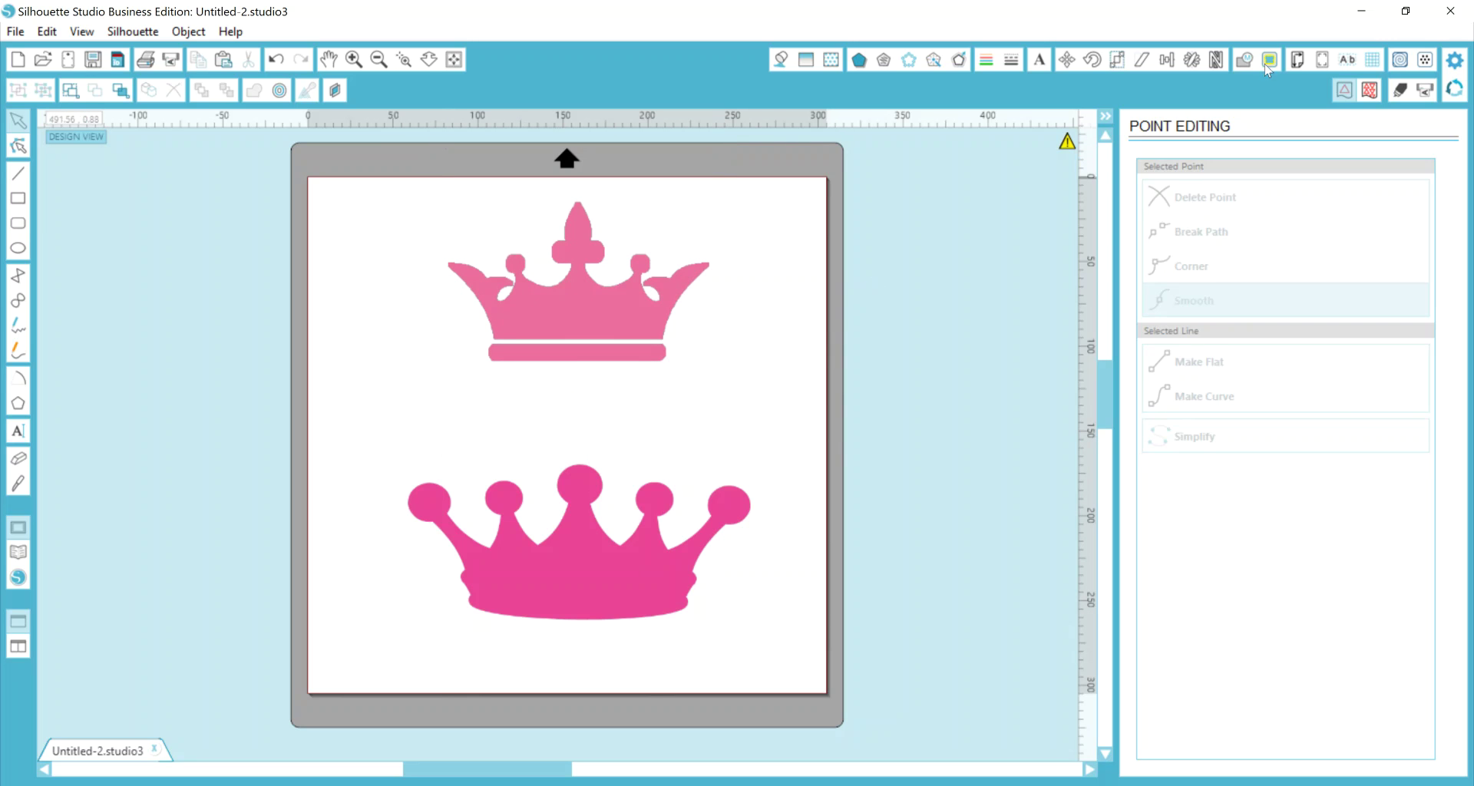
Mark a trace area around the upper fleur-de-lis crown.
{"action": "left_click", "coordinate": [1270, 61]}
{"action": "left_click", "coordinate": [1221, 198]}
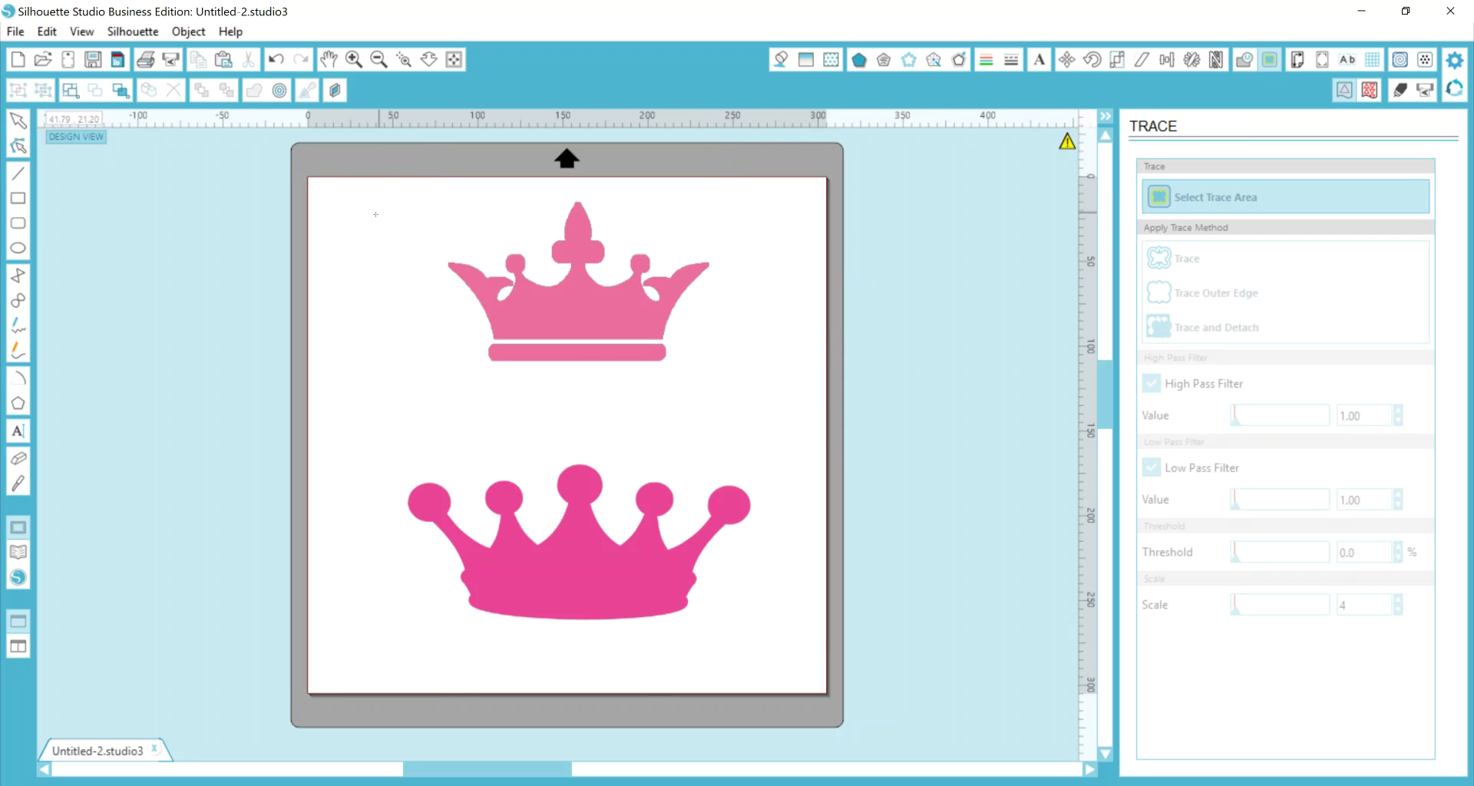
{"action": "mouse_move", "coordinate": [414, 200]}
{"action": "left_mouse_down"}
{"action": "mouse_move", "coordinate": [417, 219]}
{"action": "mouse_move", "coordinate": [601, 350]}
{"action": "mouse_move", "coordinate": [754, 387]}
{"action": "left_mouse_up"}
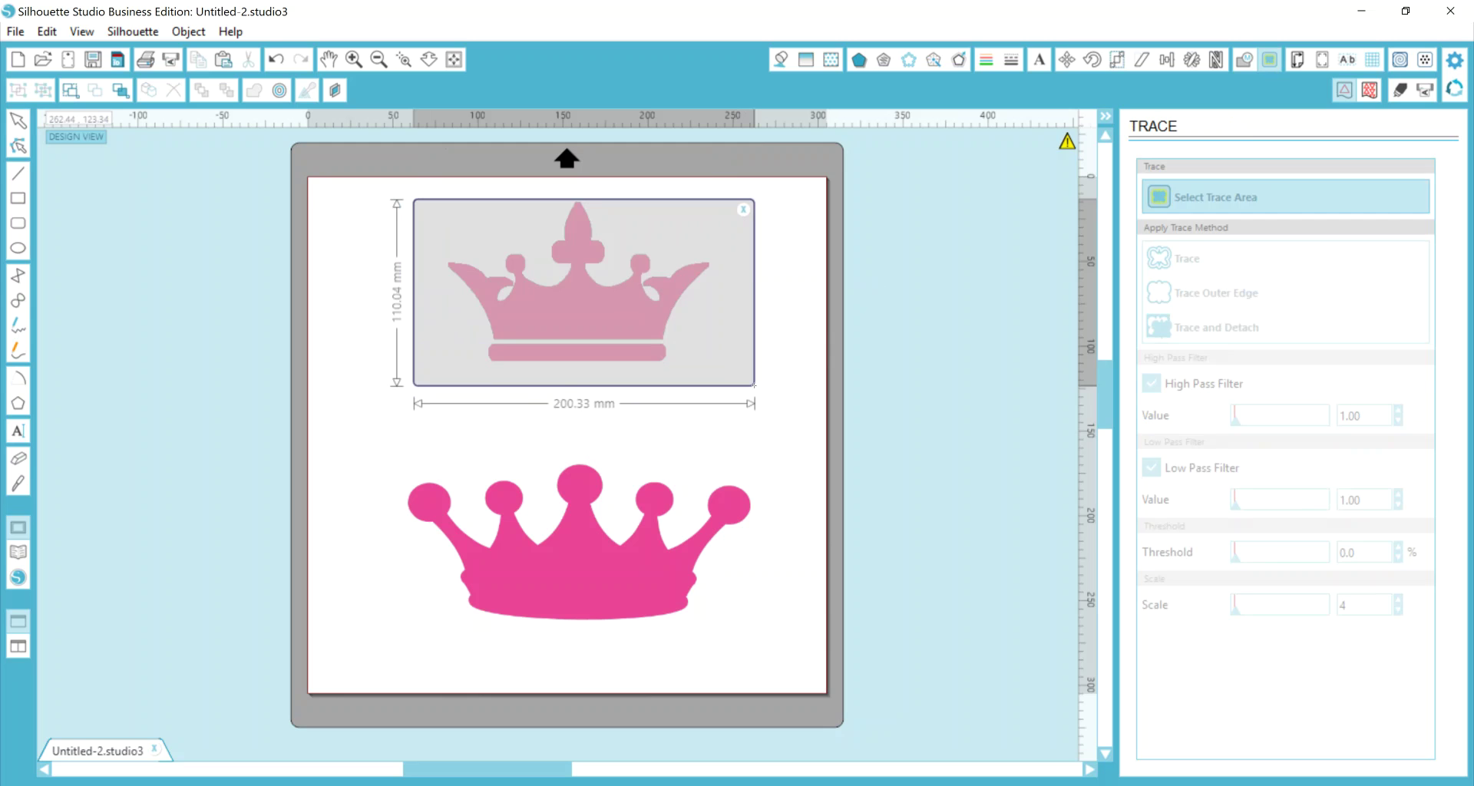
{"action": "left_click_drag", "start_coordinate": [581, 383], "coordinate": [589, 377]}
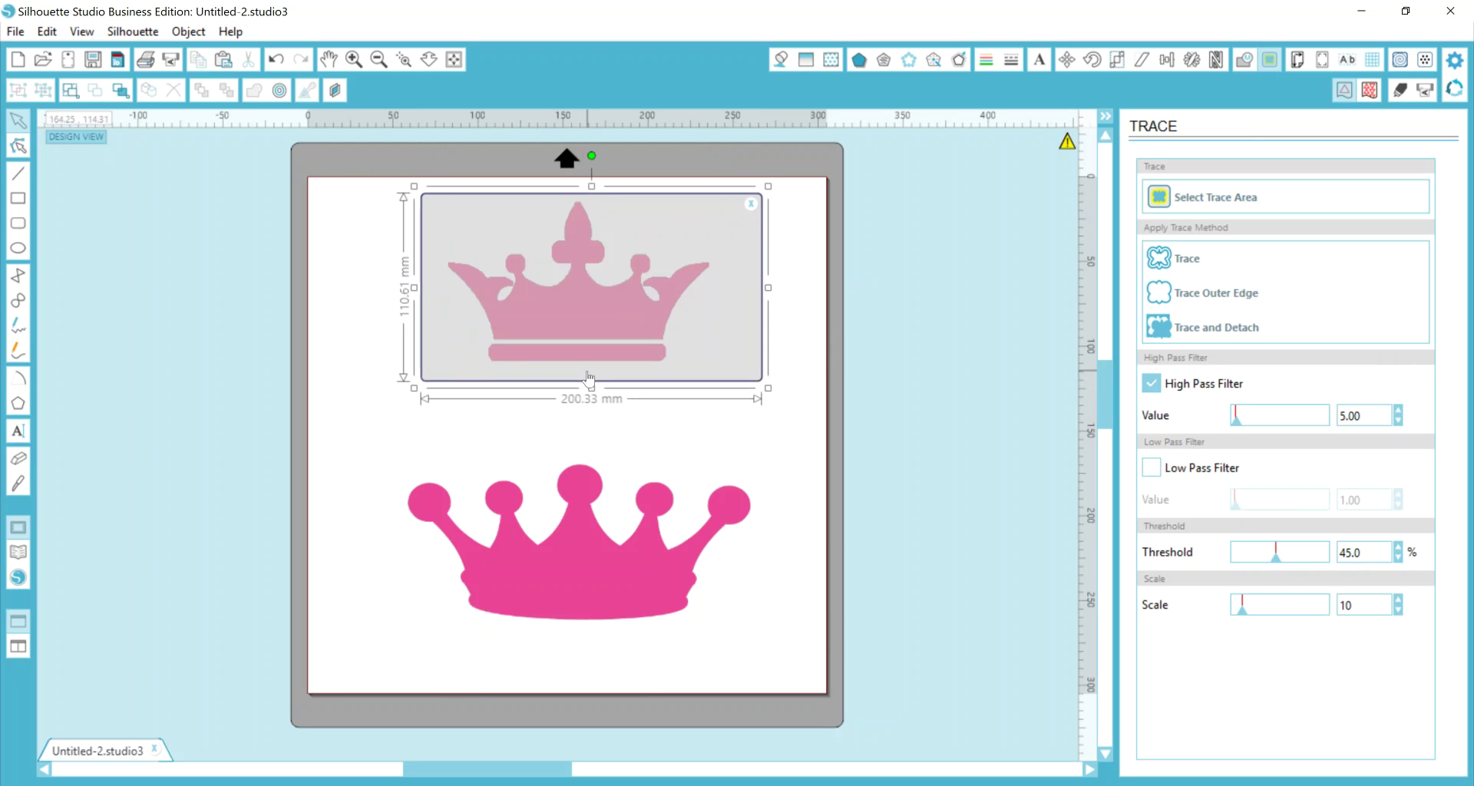
Trace it with High Pass Filter off, raised threshold and scale 4, then move the image aside.
{"action": "left_click", "coordinate": [1151, 383]}
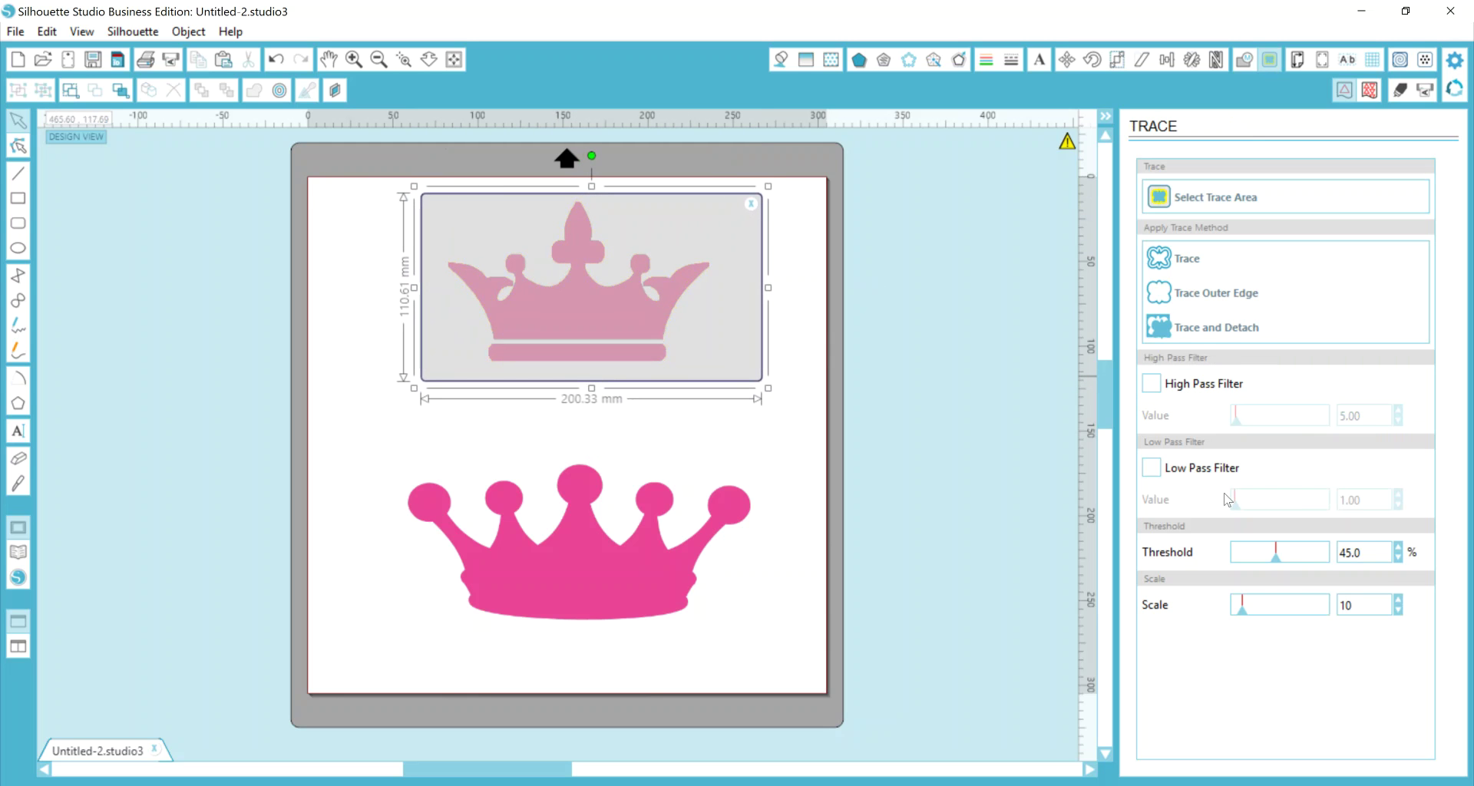
{"action": "left_click_drag", "start_coordinate": [1277, 558], "coordinate": [1334, 572]}
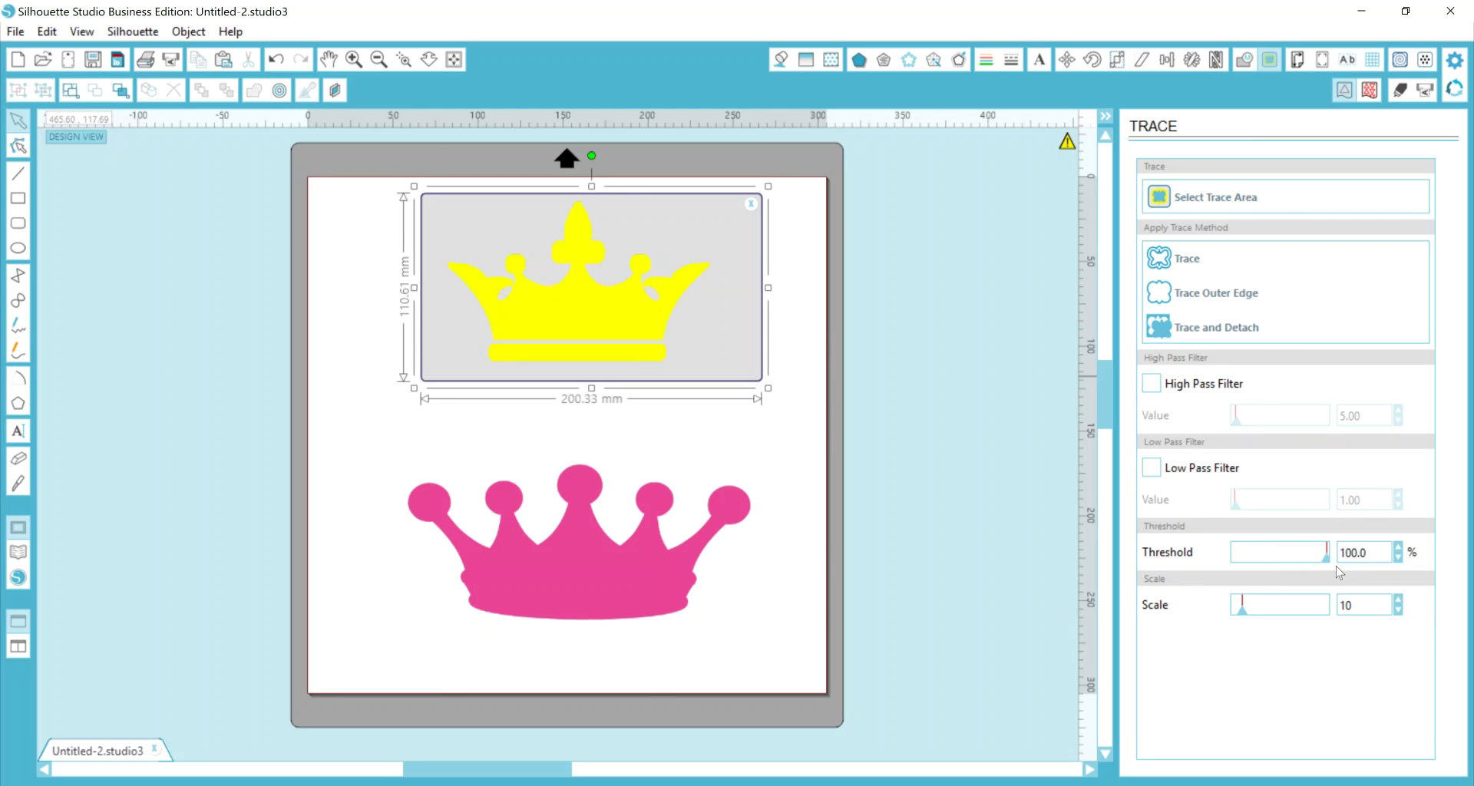
{"action": "left_click_drag", "start_coordinate": [1239, 611], "coordinate": [1234, 609]}
{"action": "left_click", "coordinate": [1174, 259]}
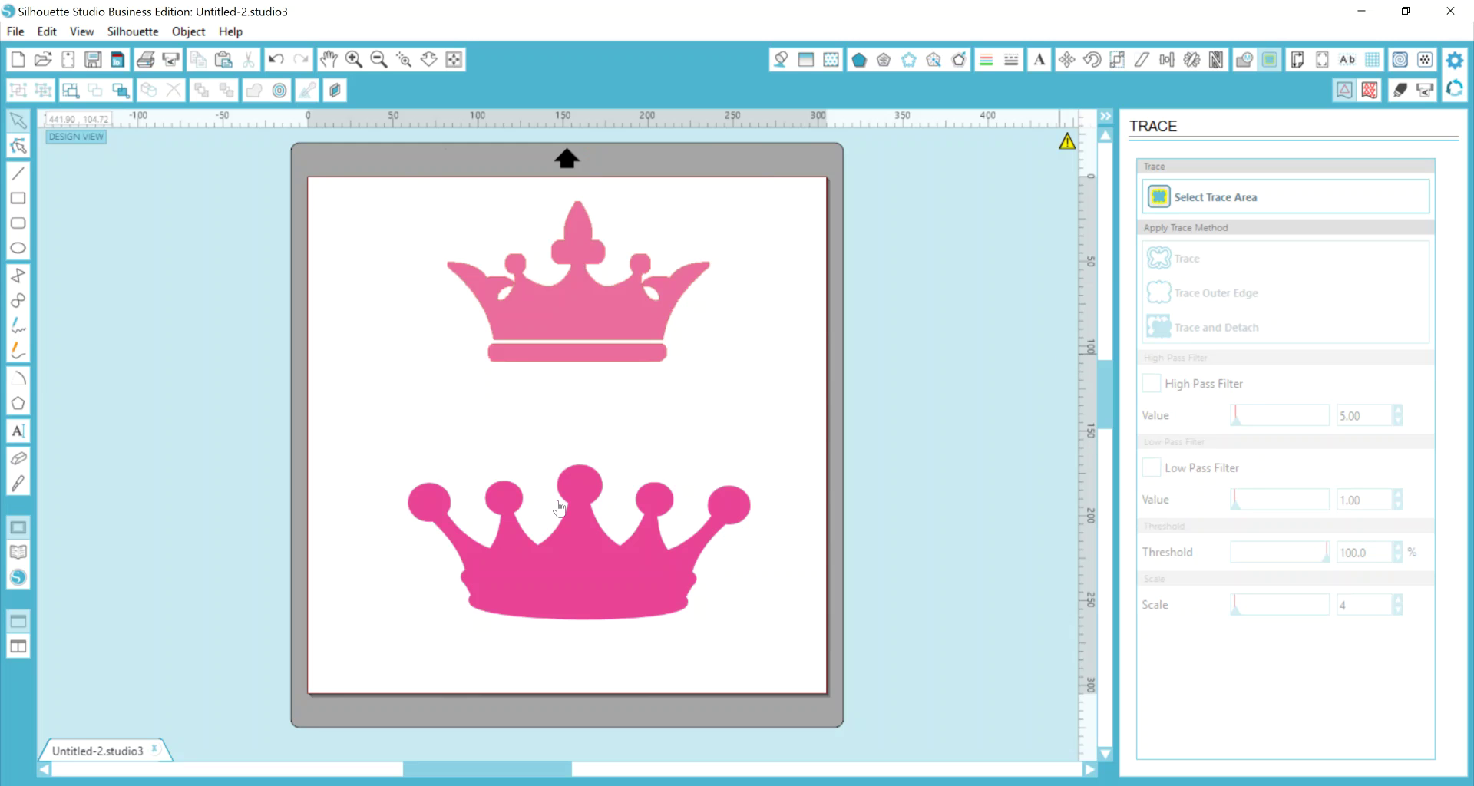
{"action": "left_click_drag", "start_coordinate": [592, 311], "coordinate": [1013, 295]}
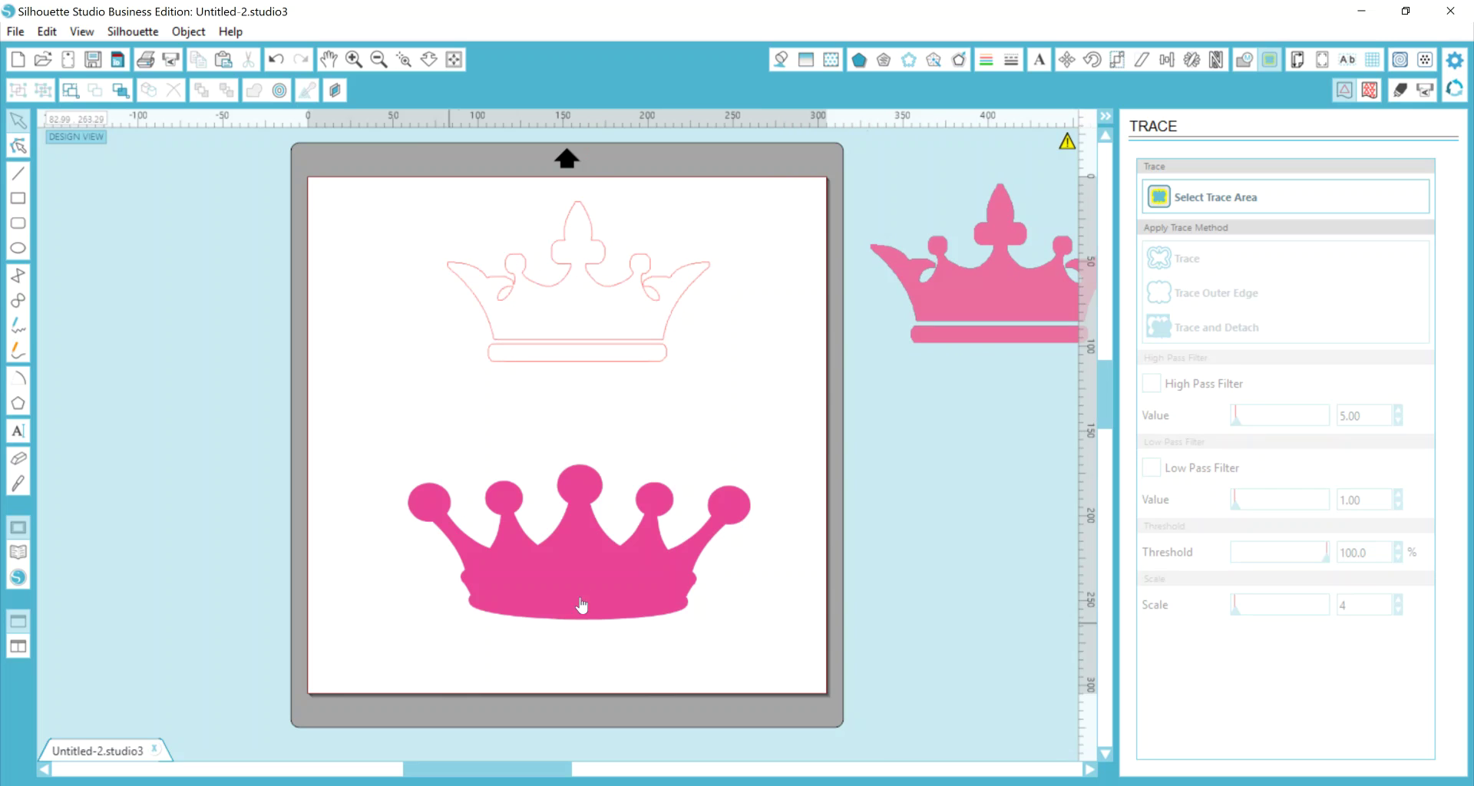
Raise the lower crown and mark its trace area with High Pass Filter off, threshold ~96.5%, scale 4.
{"action": "left_click_drag", "start_coordinate": [582, 606], "coordinate": [588, 554]}
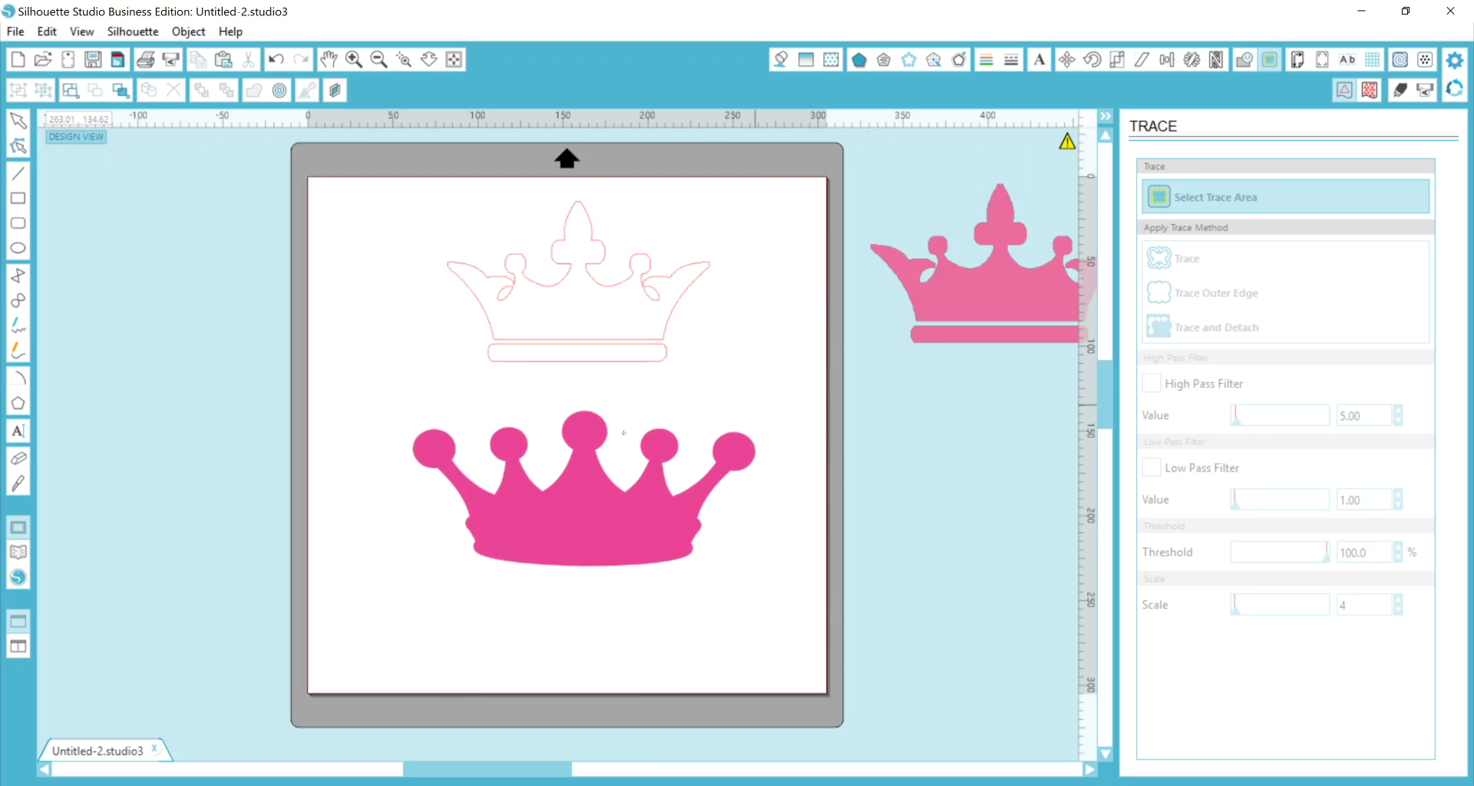
{"action": "left_click_drag", "start_coordinate": [375, 390], "coordinate": [800, 593]}
{"action": "left_click", "coordinate": [1151, 383]}
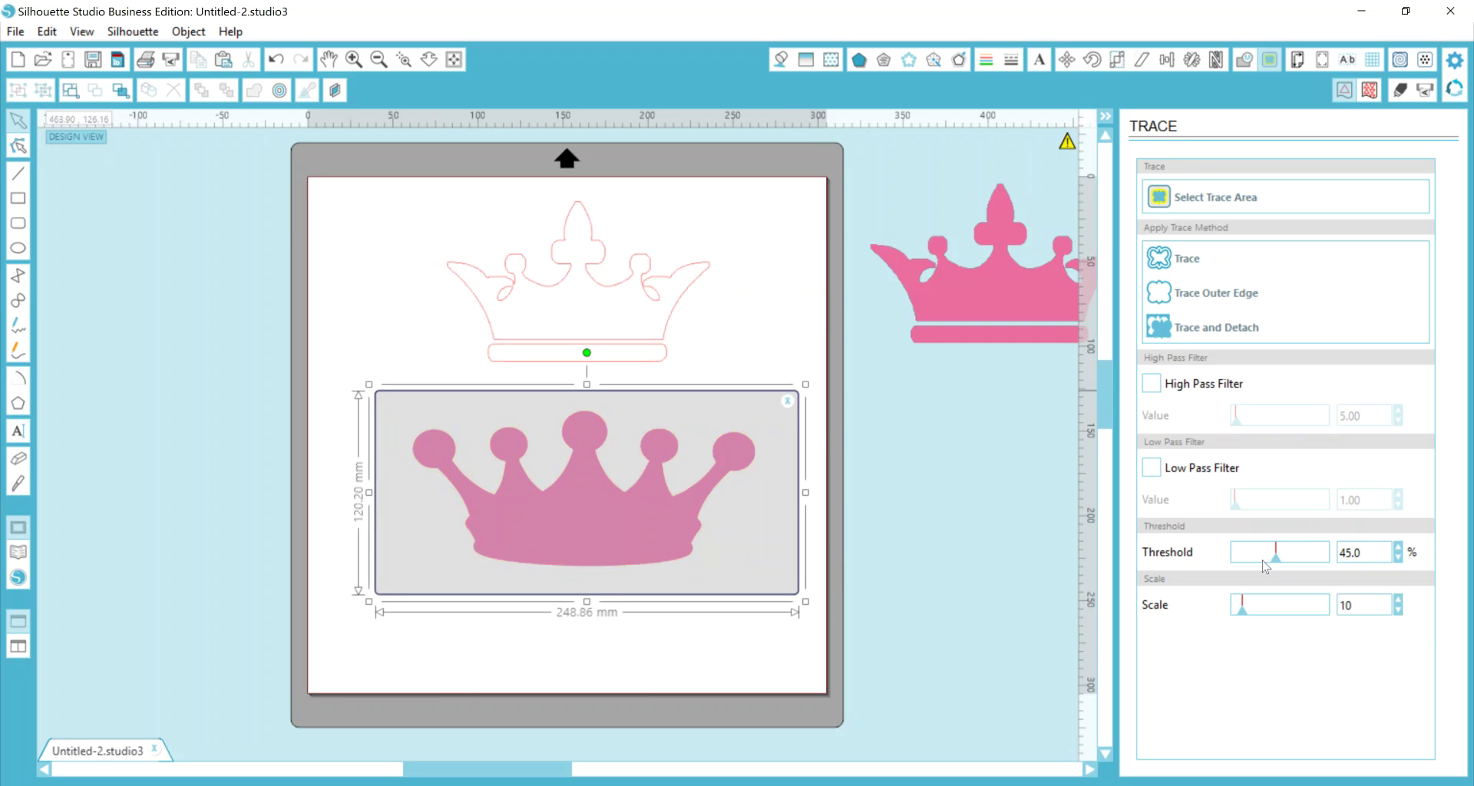
{"action": "left_click_drag", "start_coordinate": [1275, 554], "coordinate": [1329, 554]}
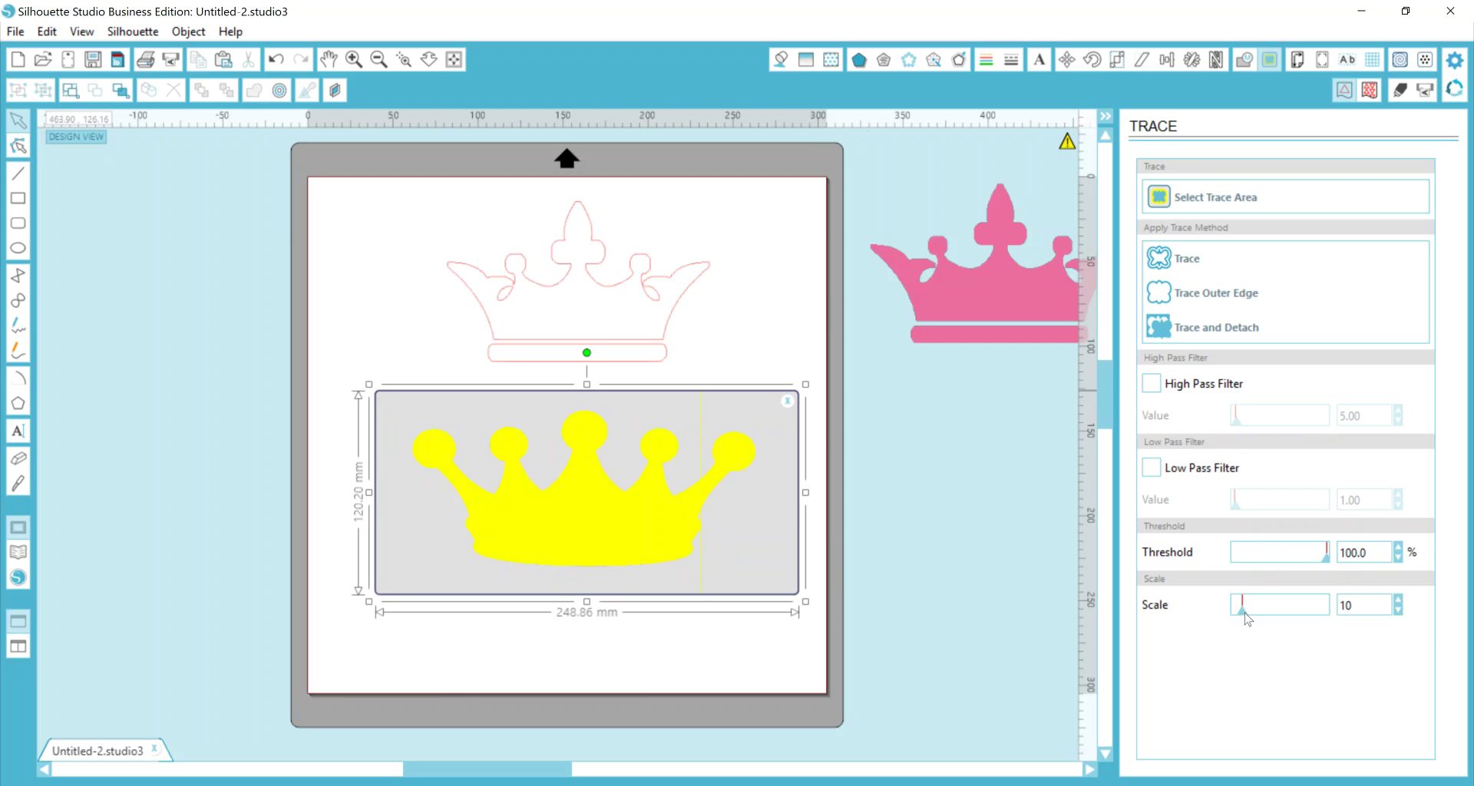
{"action": "left_click_drag", "start_coordinate": [1244, 614], "coordinate": [1225, 624]}
{"action": "left_click_drag", "start_coordinate": [1328, 558], "coordinate": [1326, 559]}
Trace the rounded-tip crown, drag its pink image off the mat, and zoom to inspect the outline.
{"action": "left_click", "coordinate": [1162, 259]}
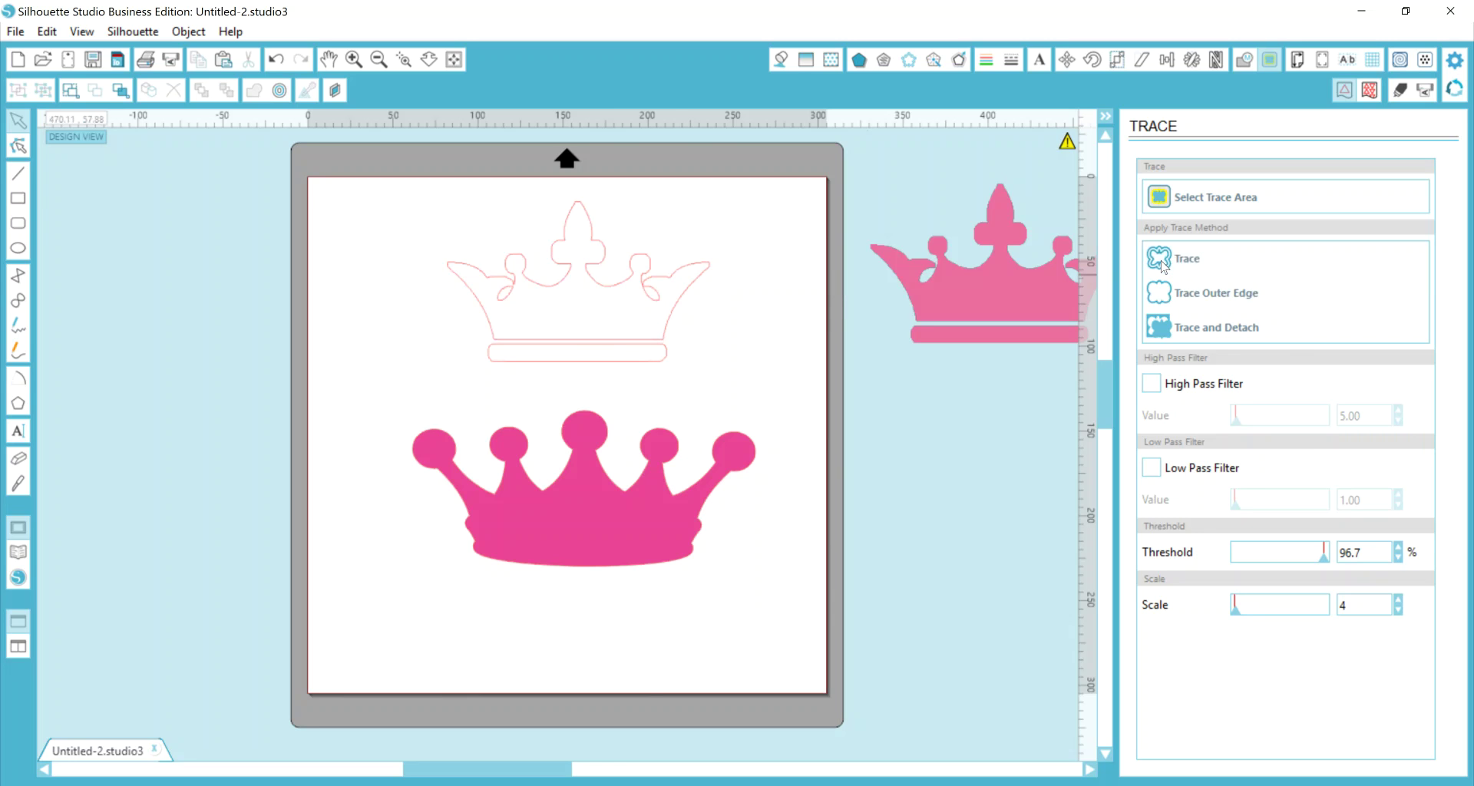
{"action": "left_click_drag", "start_coordinate": [561, 518], "coordinate": [1020, 534]}
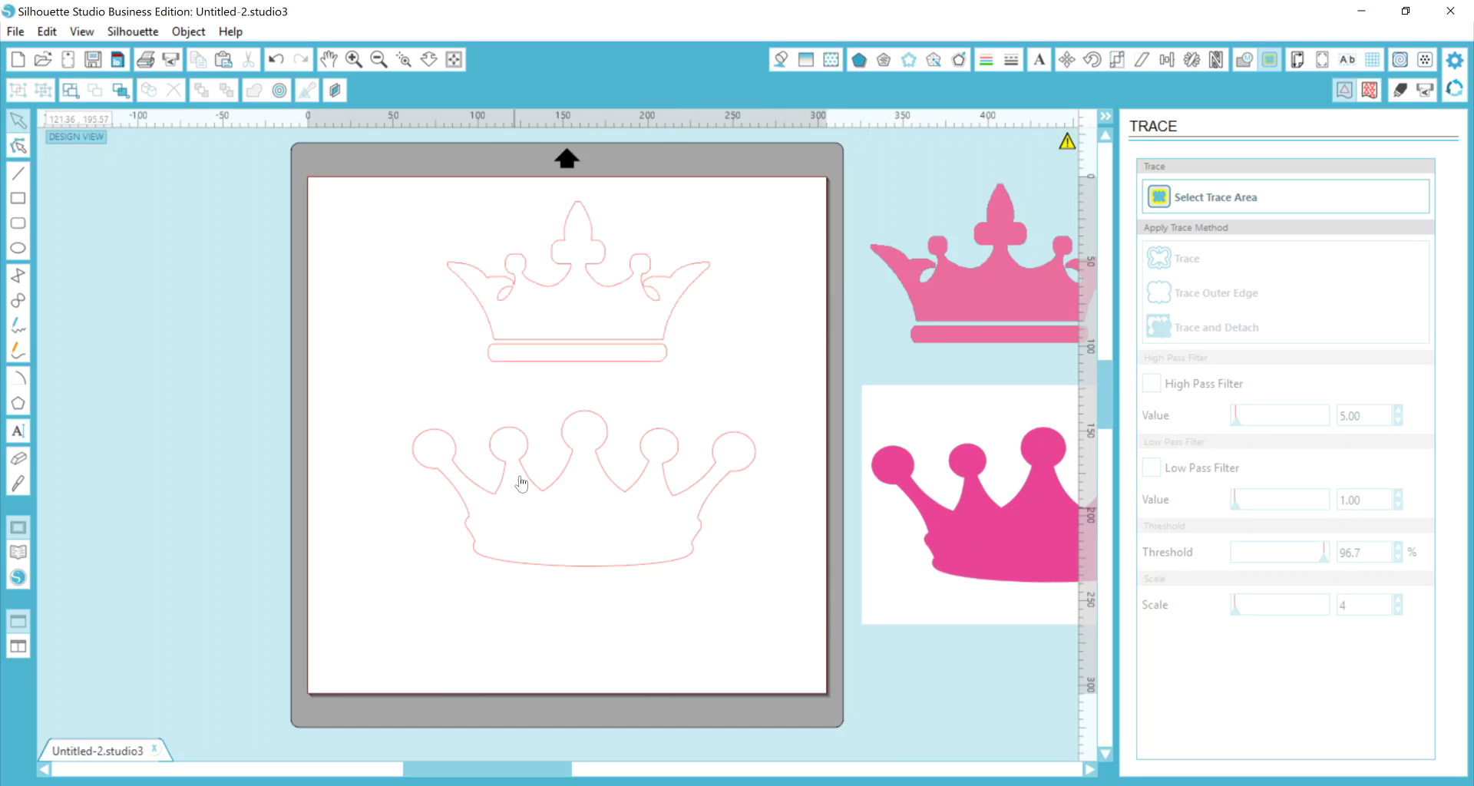
{"action": "scroll", "coordinate": [537, 430], "scroll_direction": "up", "scroll_amount": 1}
{"action": "scroll", "coordinate": [576, 530], "scroll_direction": "up", "scroll_amount": 4}
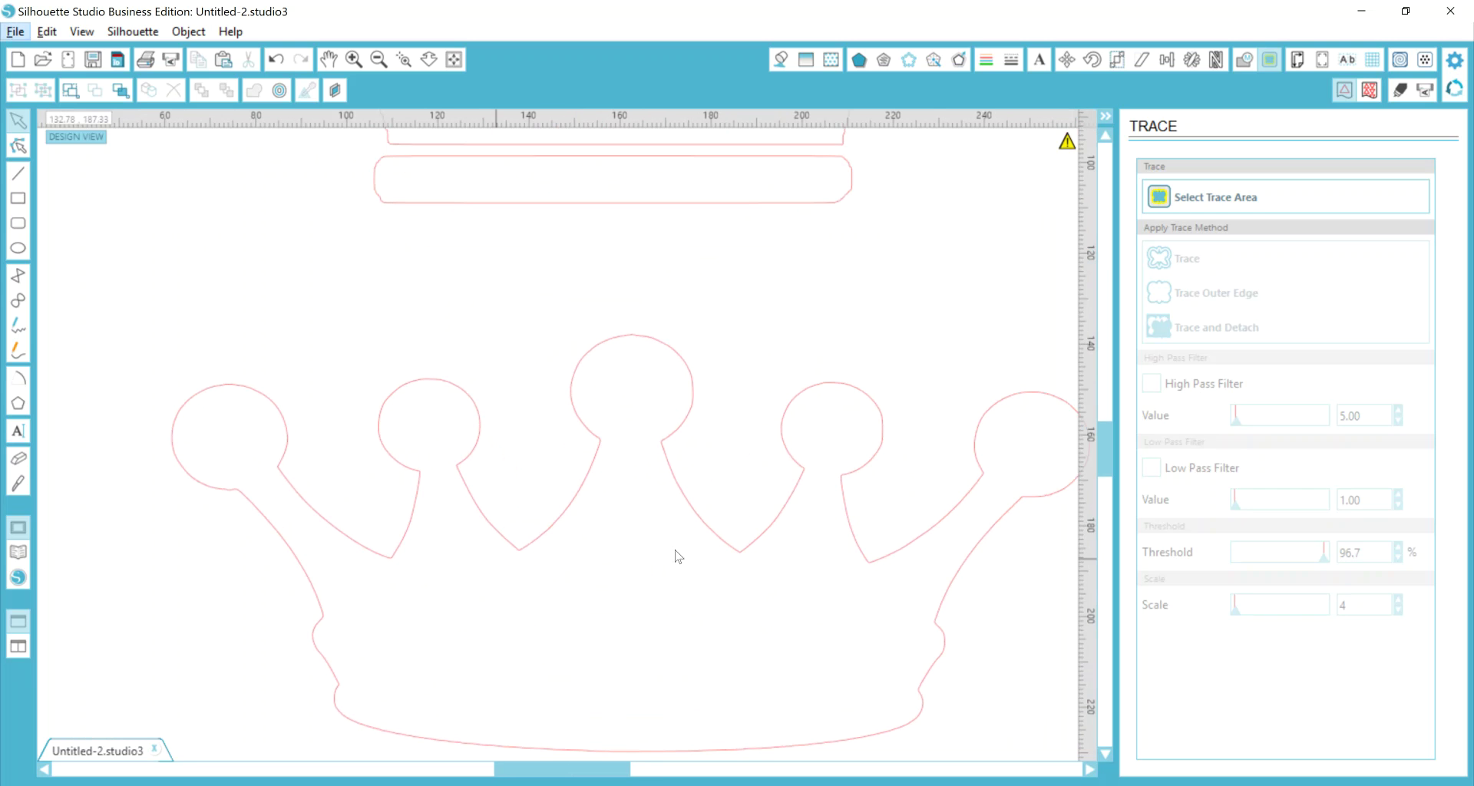
{"action": "scroll", "coordinate": [718, 574], "scroll_direction": "up", "scroll_amount": 4}
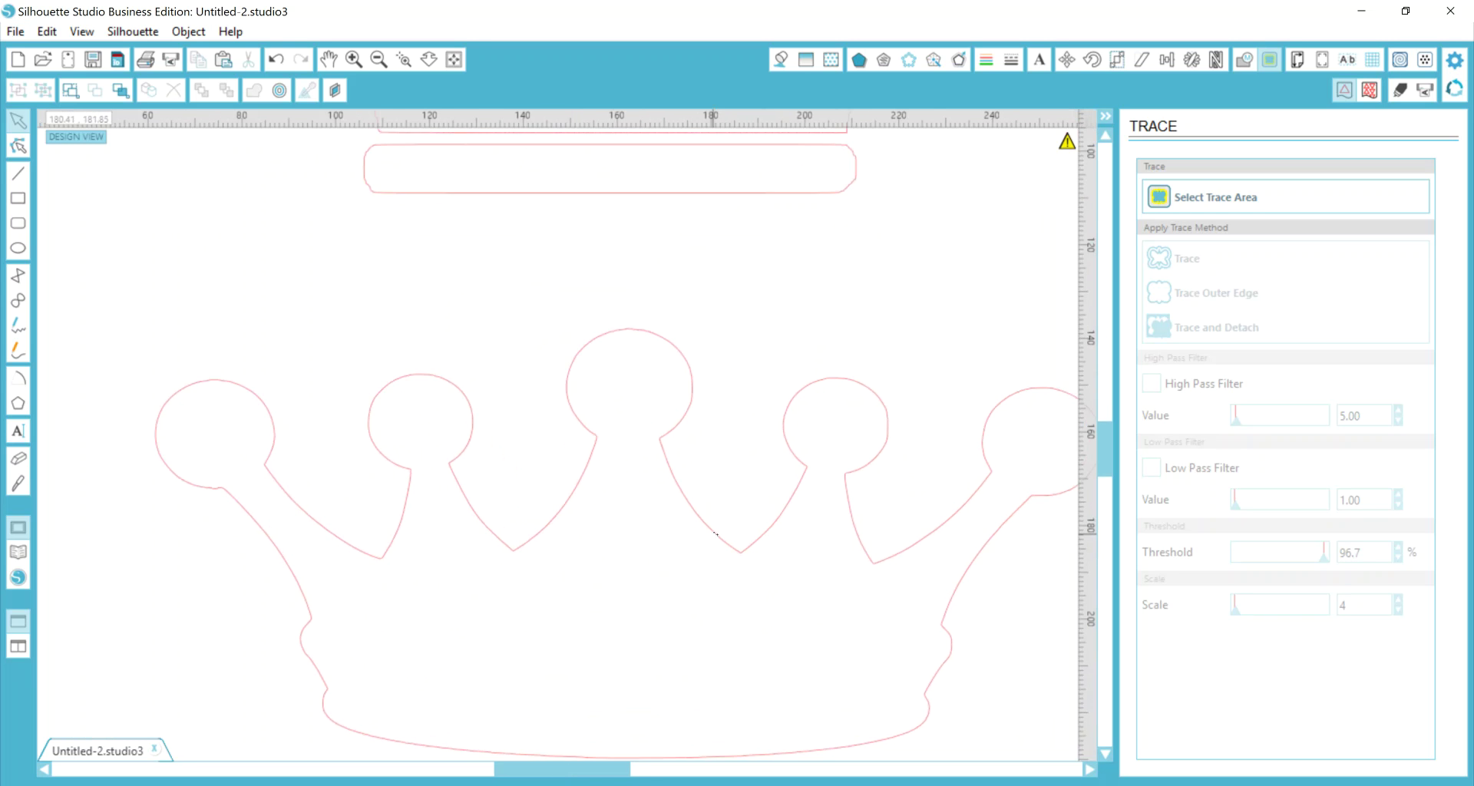
{"action": "scroll", "coordinate": [715, 530], "scroll_direction": "down", "scroll_amount": 2}
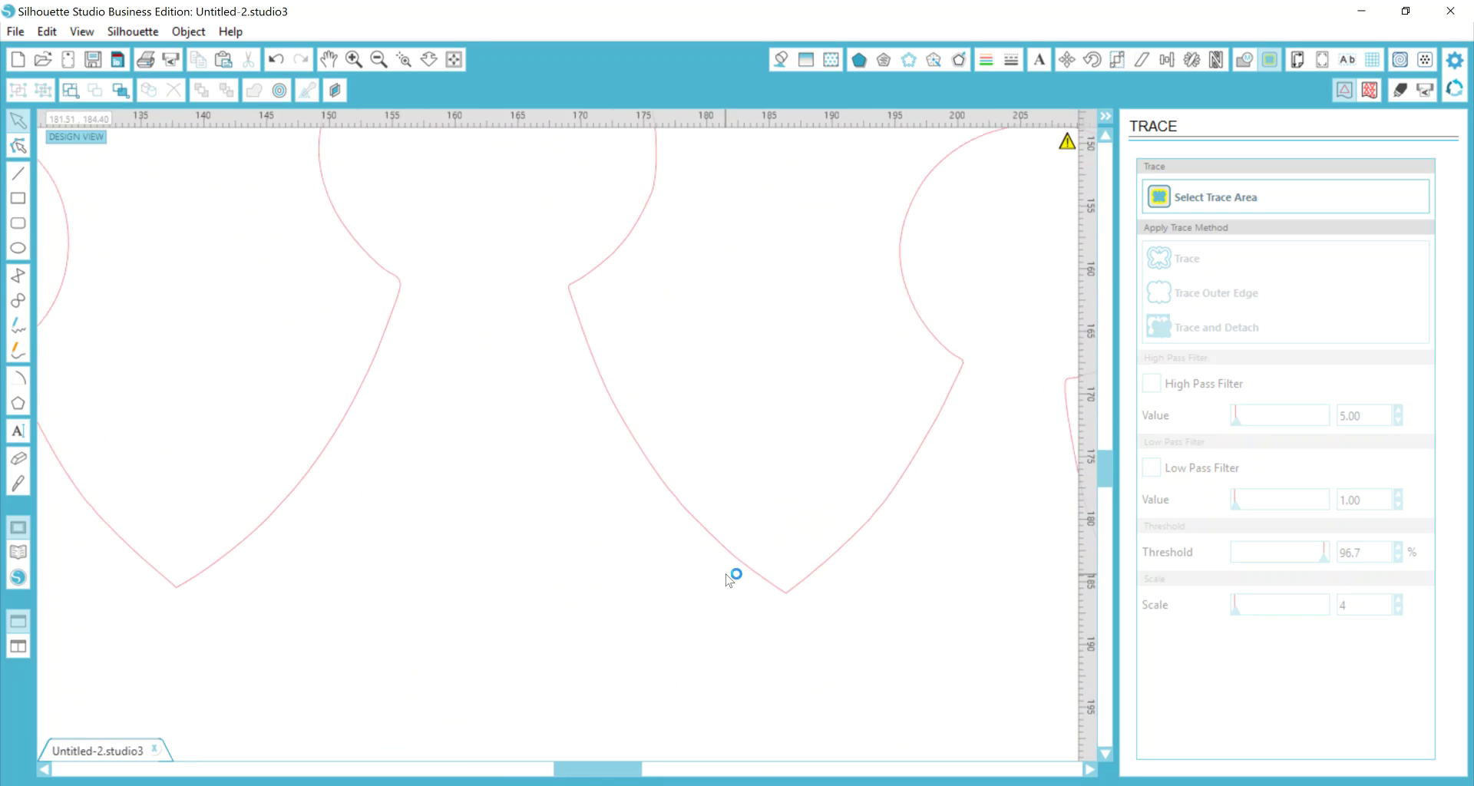
{"action": "scroll", "coordinate": [710, 528], "scroll_direction": "down", "scroll_amount": 3}
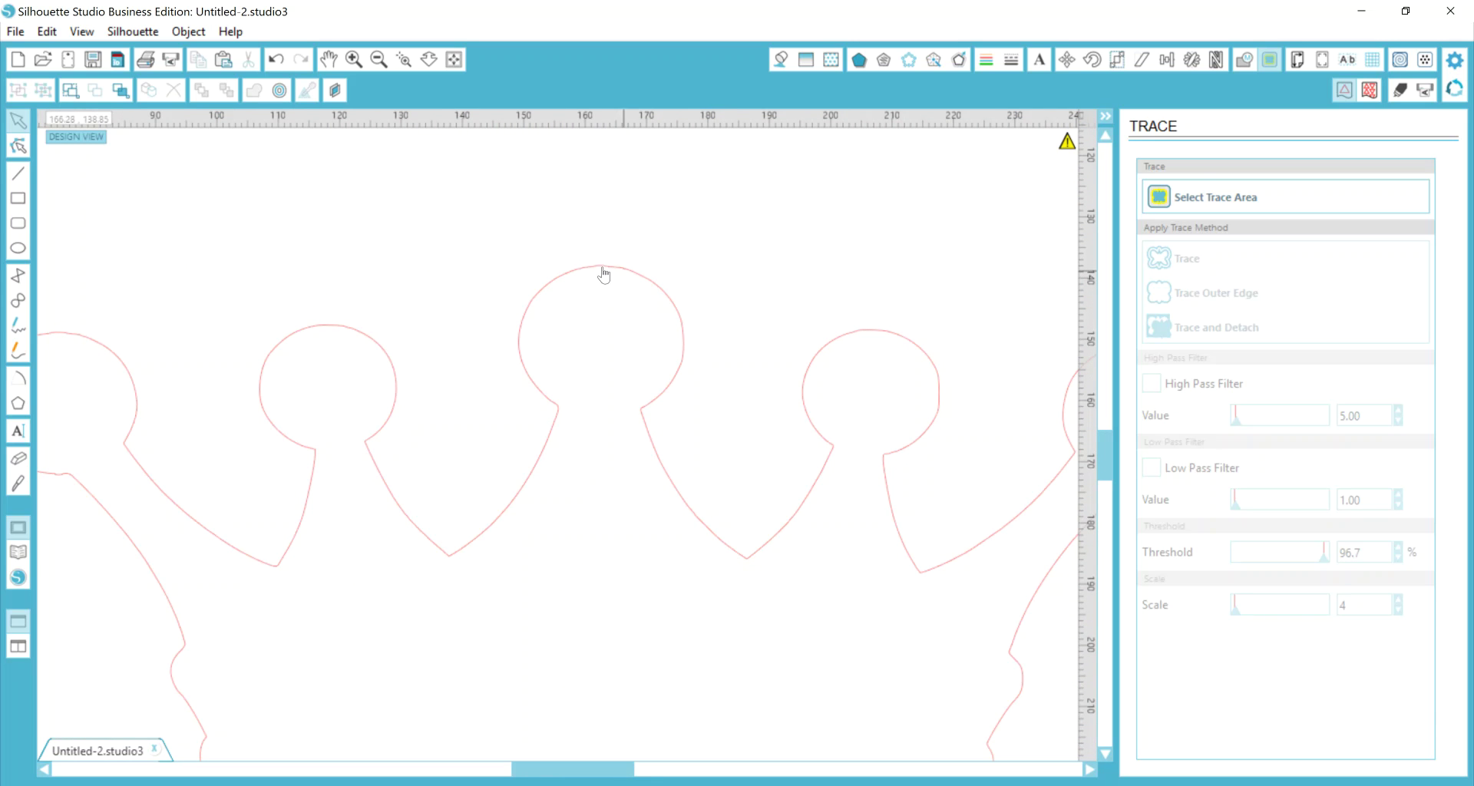
{"action": "scroll", "coordinate": [565, 343], "scroll_direction": "down", "scroll_amount": 3}
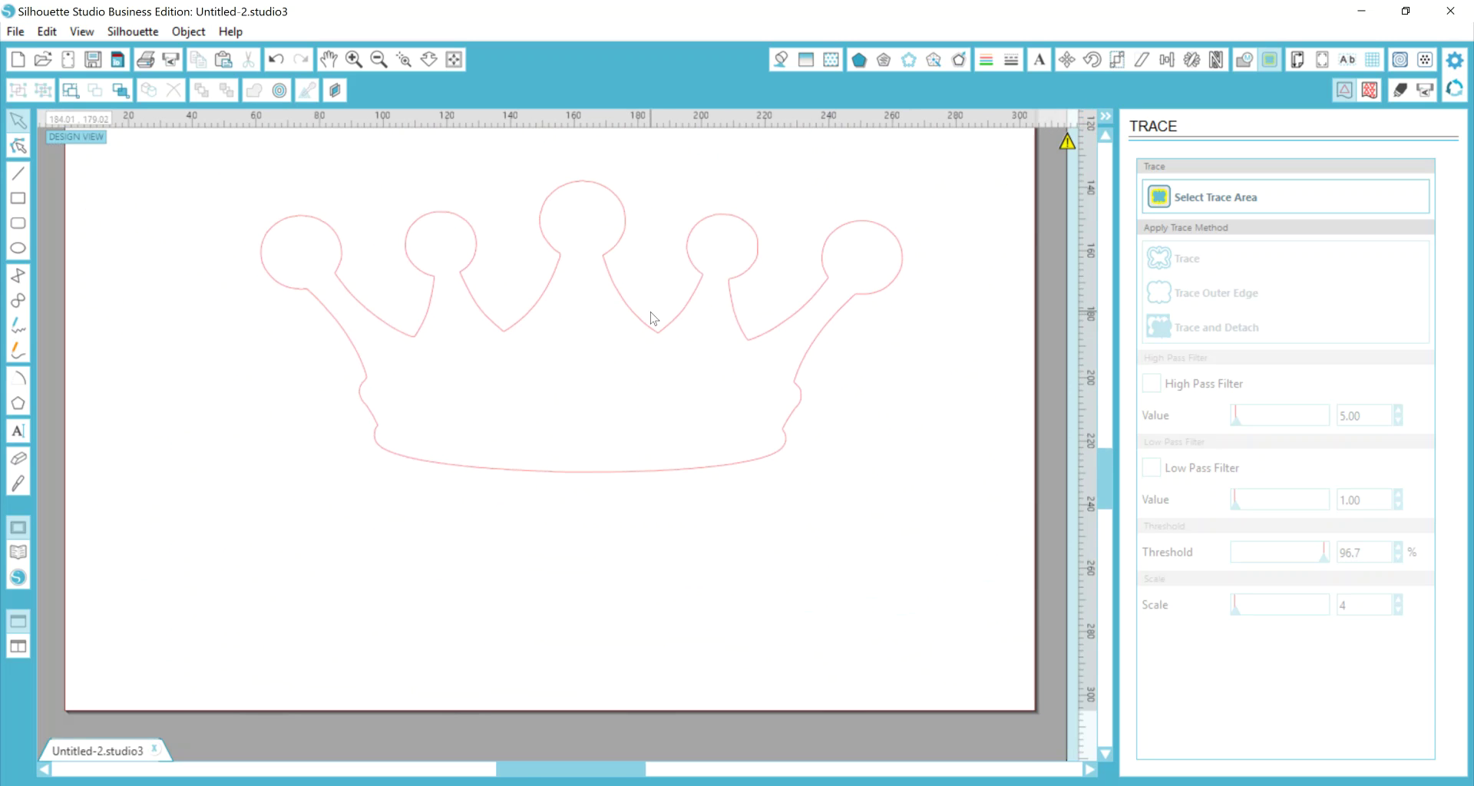
{"action": "scroll", "coordinate": [664, 299], "scroll_direction": "up", "scroll_amount": 5}
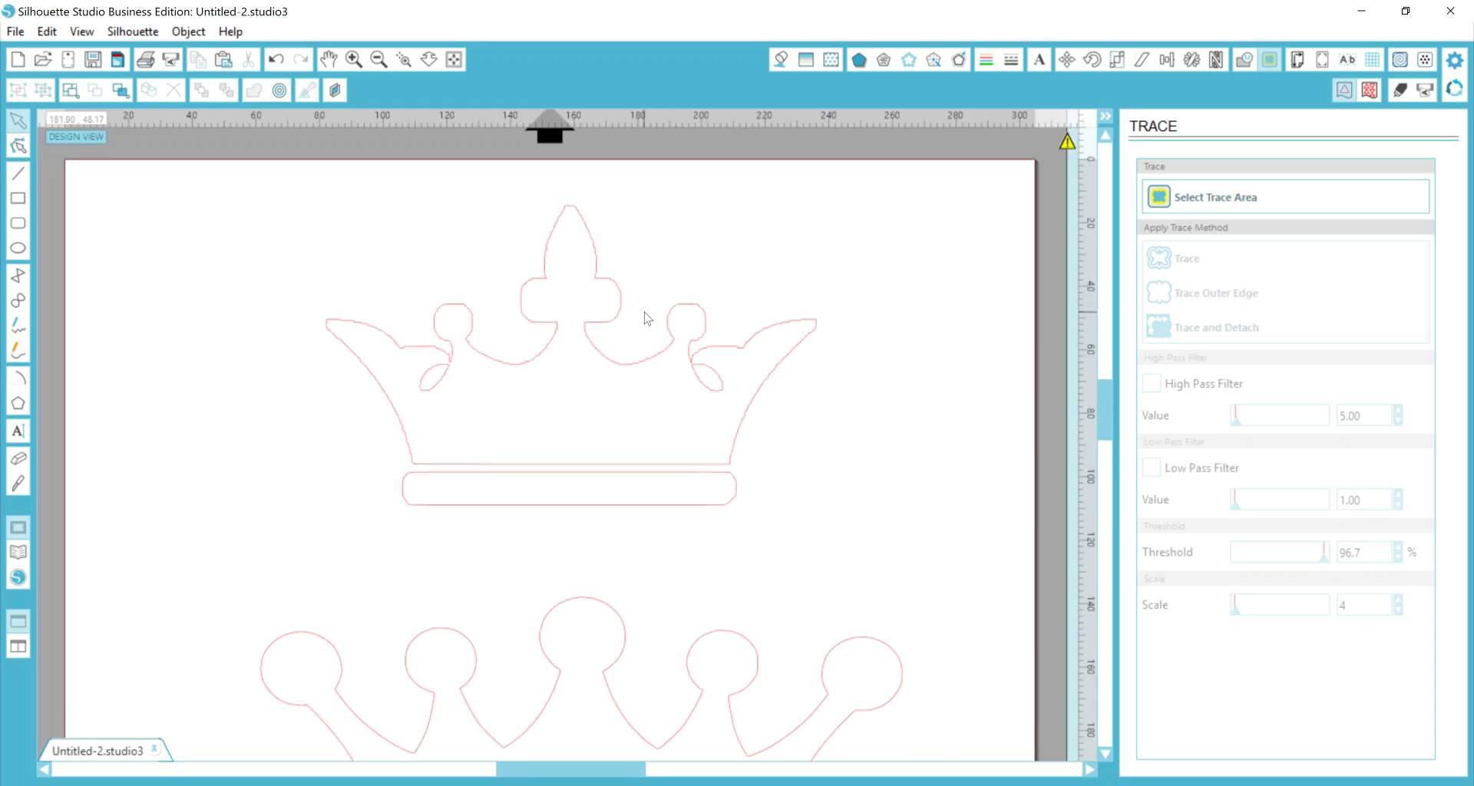
Zoom in on the fleur-de-lis crown's jagged traced outline and dismiss the e-mail notification.
{"action": "scroll", "coordinate": [606, 311], "scroll_direction": "up", "scroll_amount": 3}
{"action": "scroll", "coordinate": [616, 280], "scroll_direction": "up", "scroll_amount": 1}
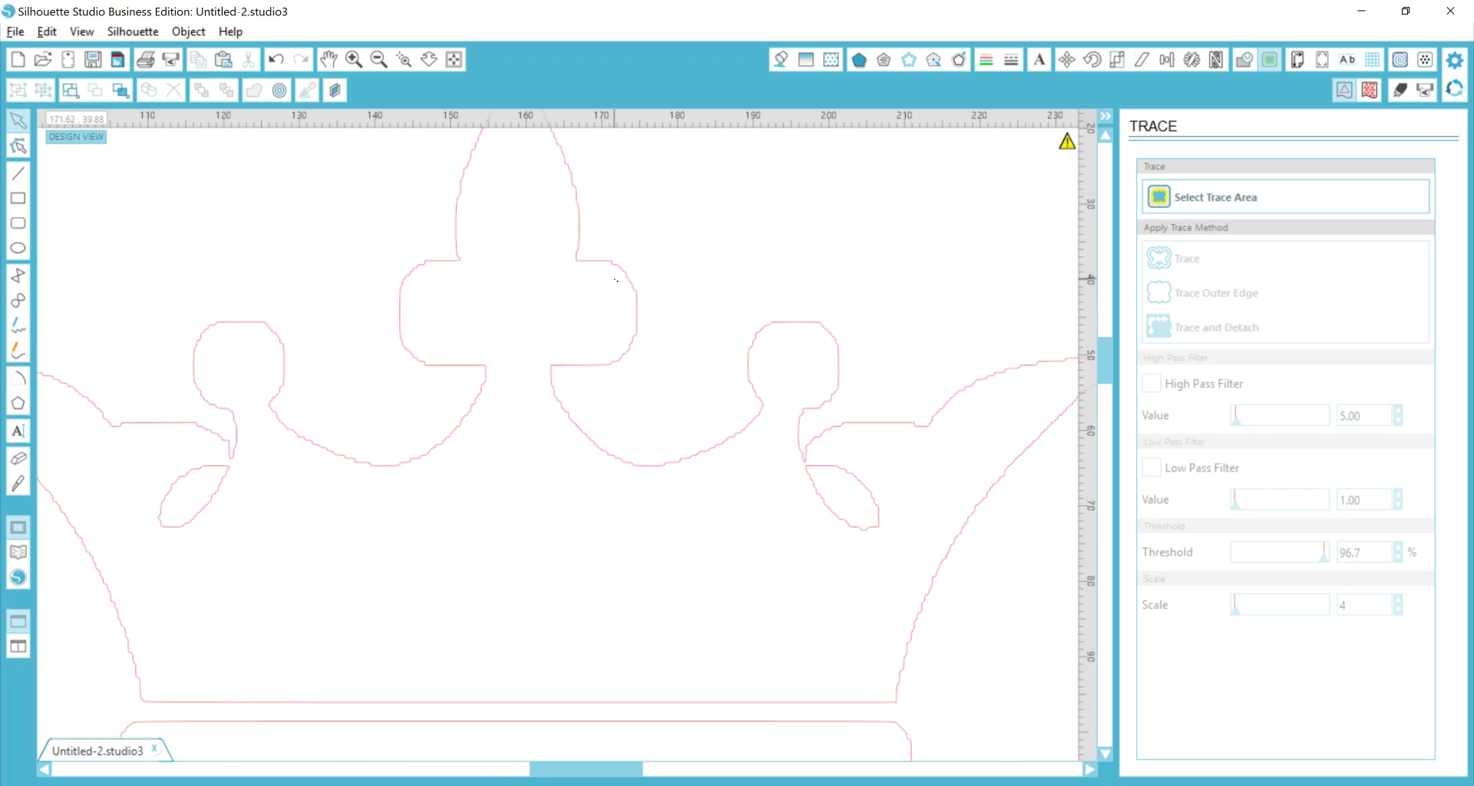
{"action": "key", "text": "alt"}
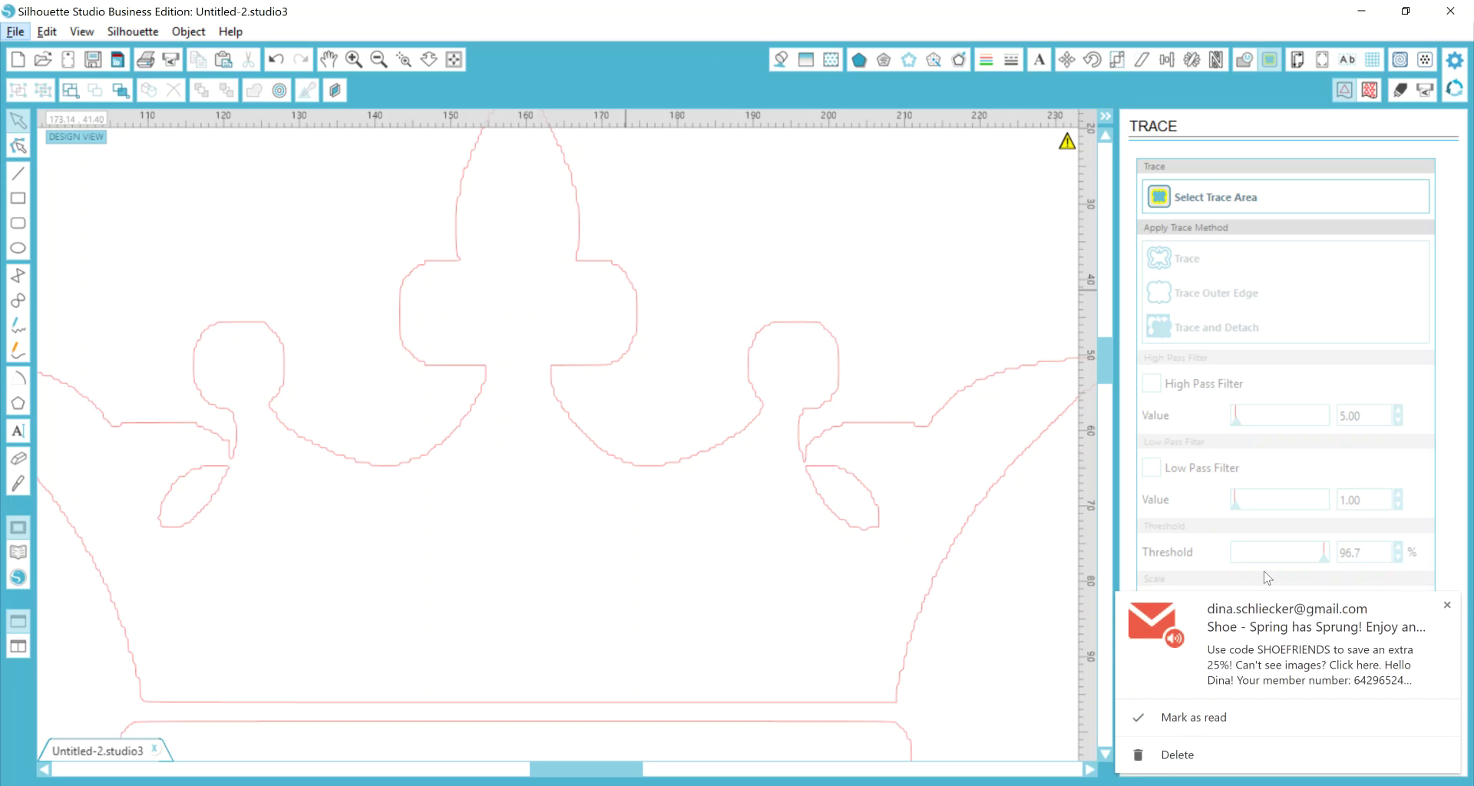
{"action": "left_click", "coordinate": [1448, 605]}
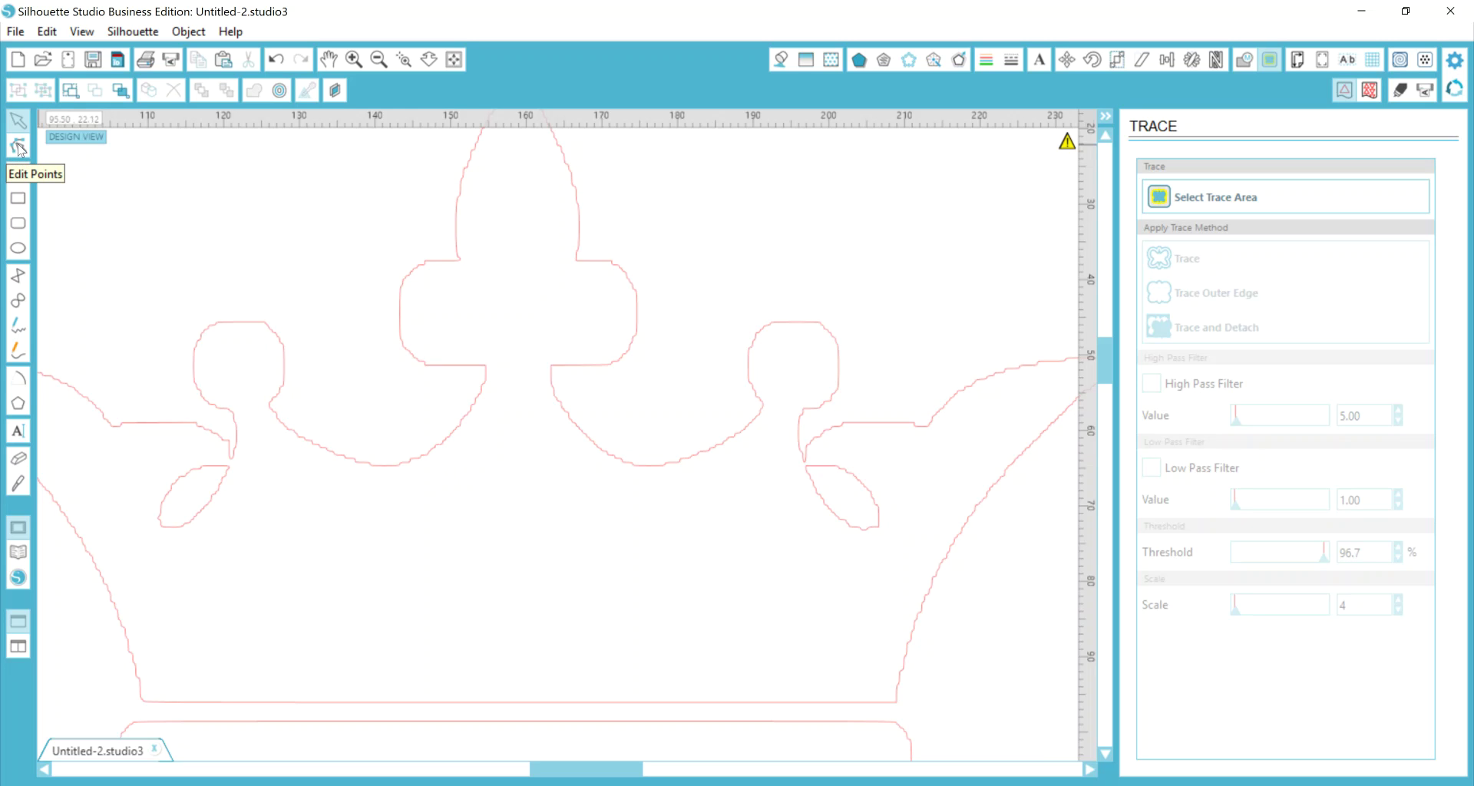
Select the crown outline in Point Editing, apply Simplify nine times, then deselect it.
{"action": "left_click", "coordinate": [19, 149]}
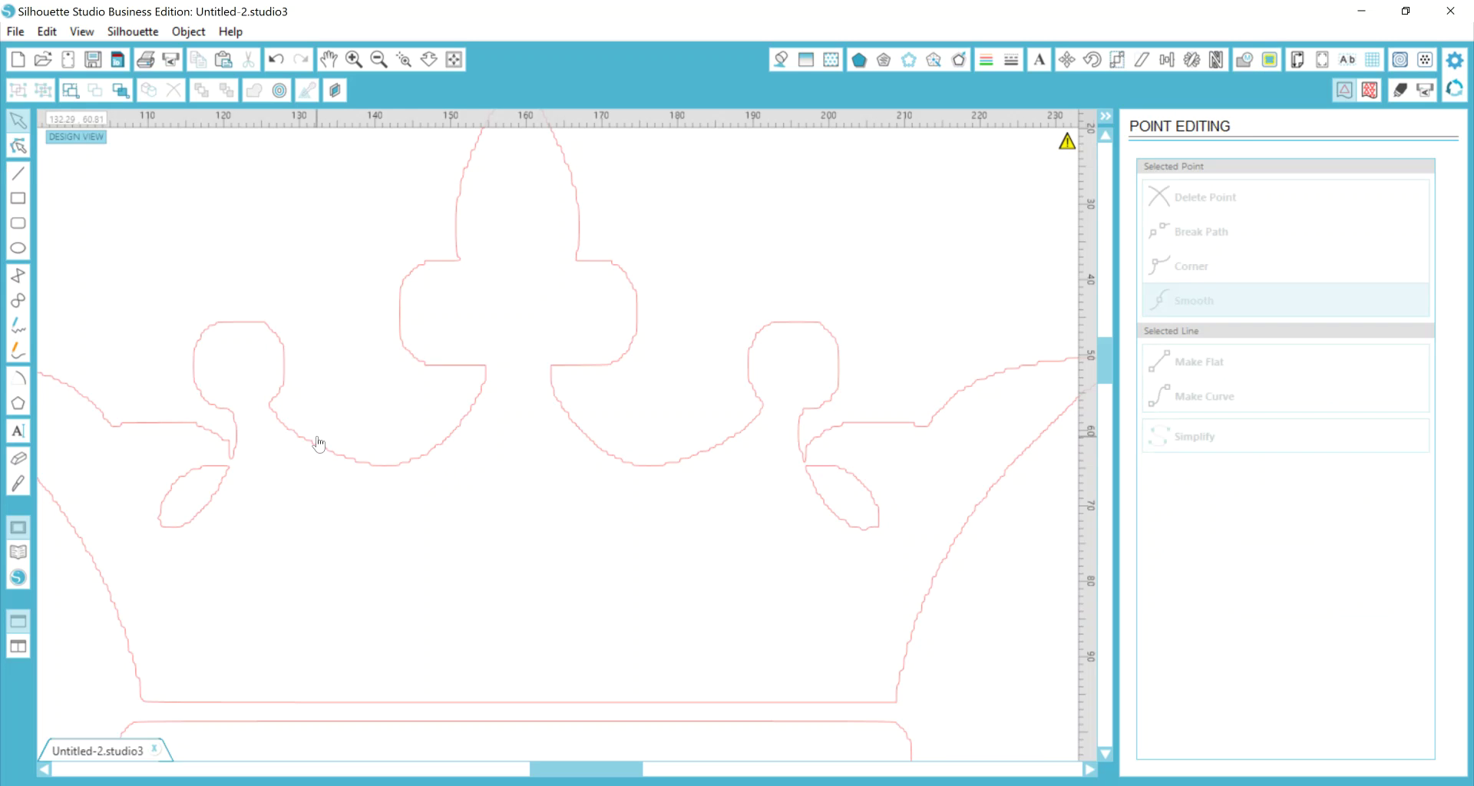
{"action": "left_click", "coordinate": [19, 146]}
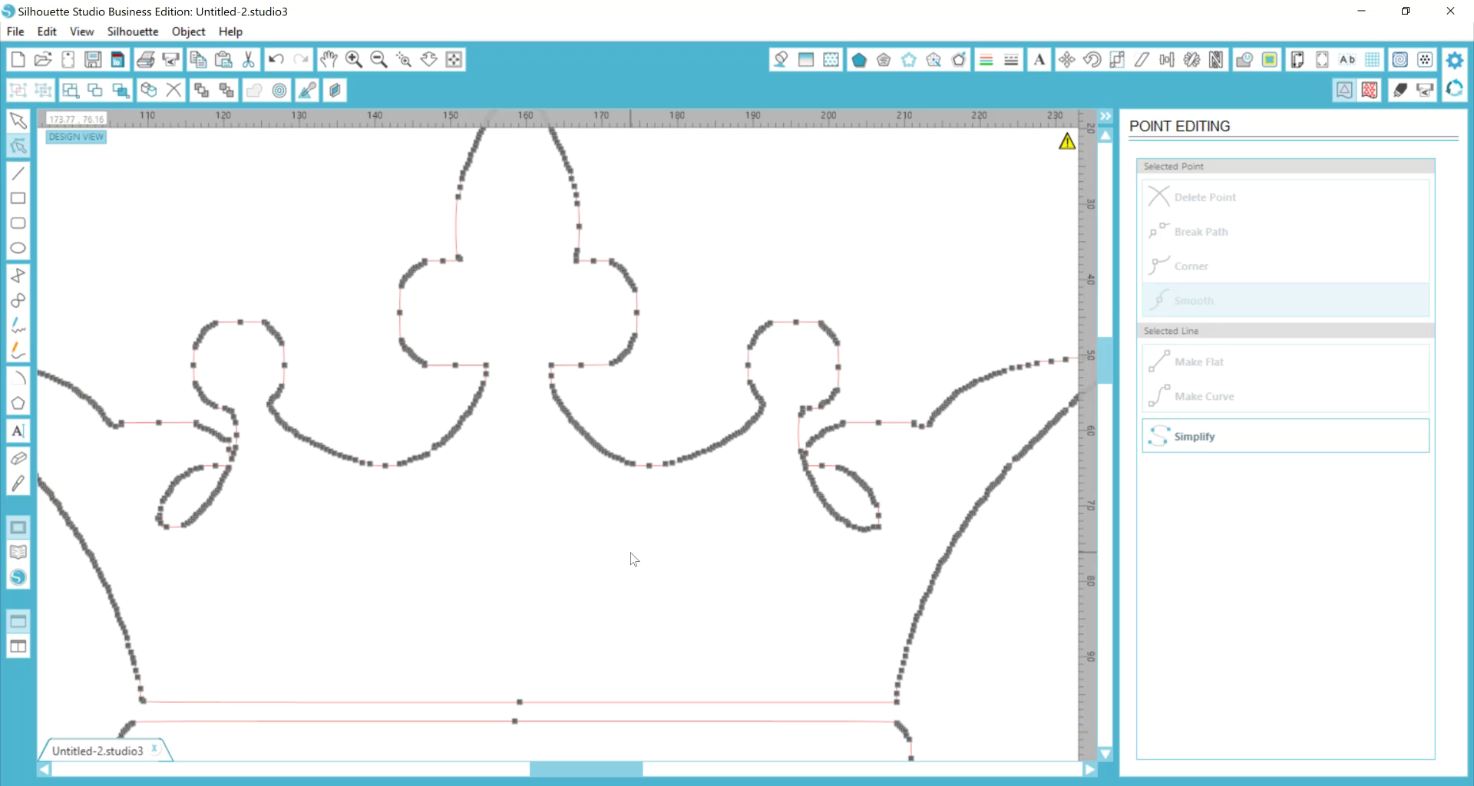
{"action": "left_click", "coordinate": [1195, 437]}
{"action": "left_click", "coordinate": [1196, 437]}
{"action": "left_click", "coordinate": [1196, 437]}
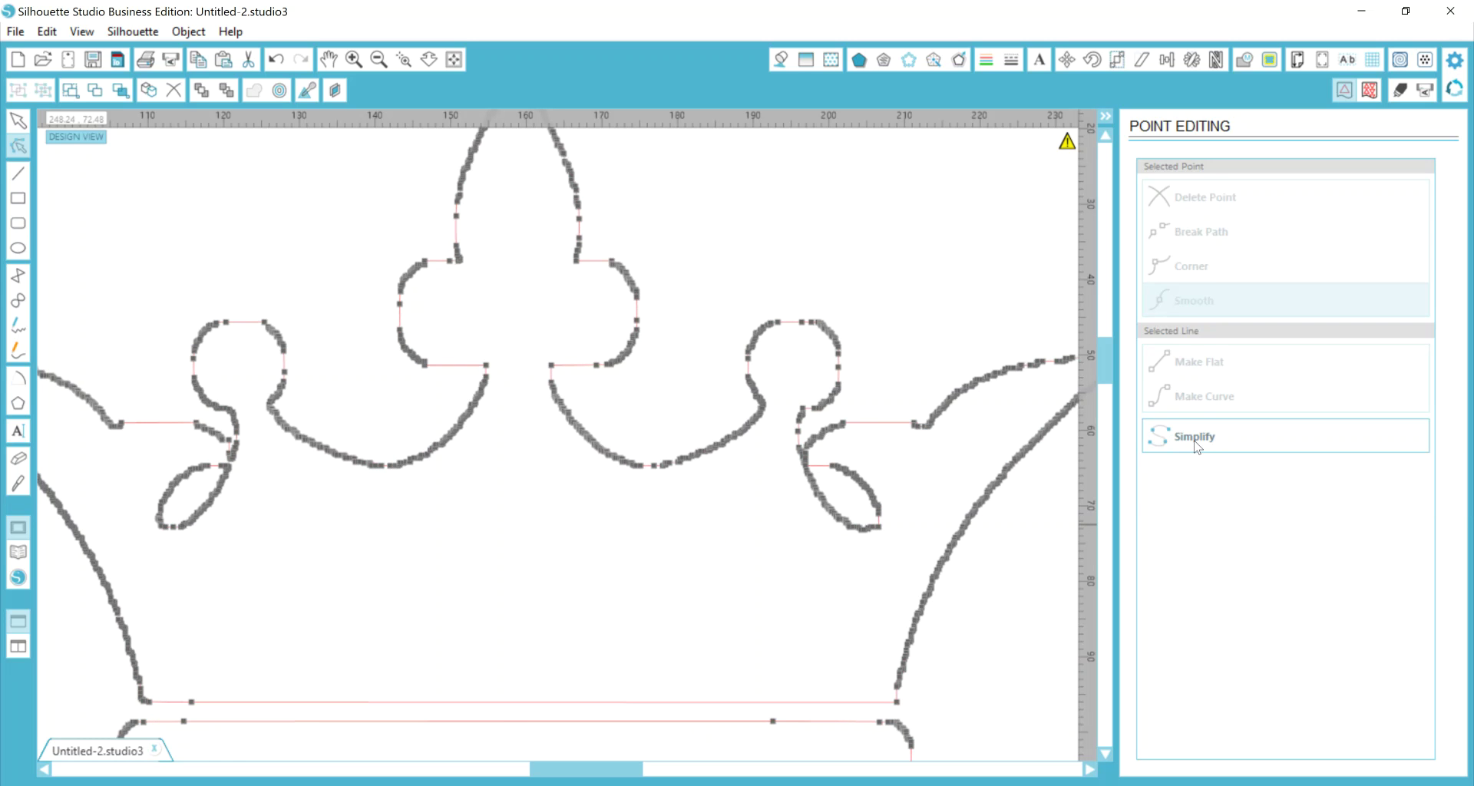
{"action": "left_click", "coordinate": [1196, 444]}
{"action": "left_click", "coordinate": [1196, 444]}
{"action": "left_click", "coordinate": [1196, 443]}
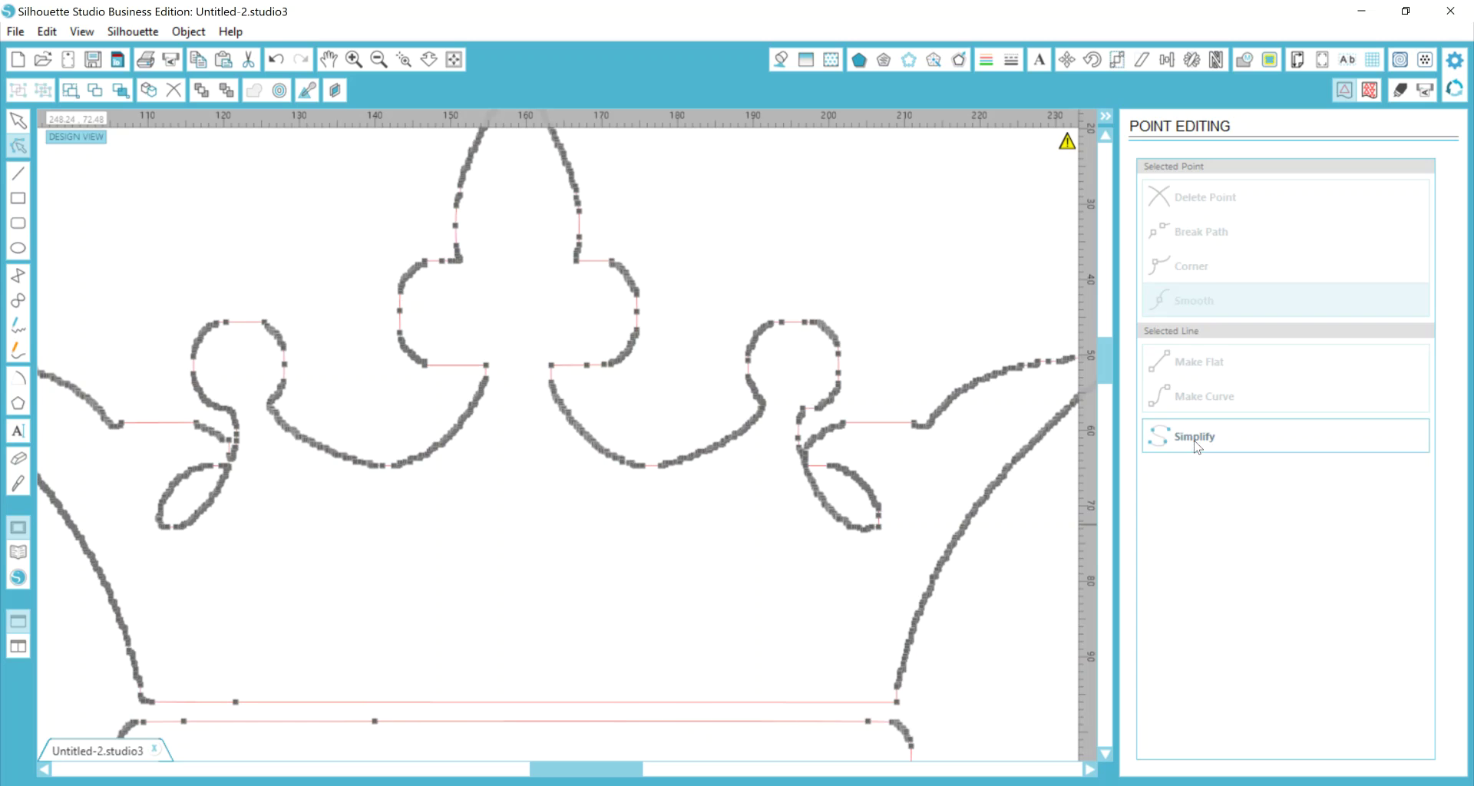
{"action": "left_click", "coordinate": [1197, 444]}
{"action": "left_click", "coordinate": [1196, 444]}
{"action": "left_click", "coordinate": [1197, 444]}
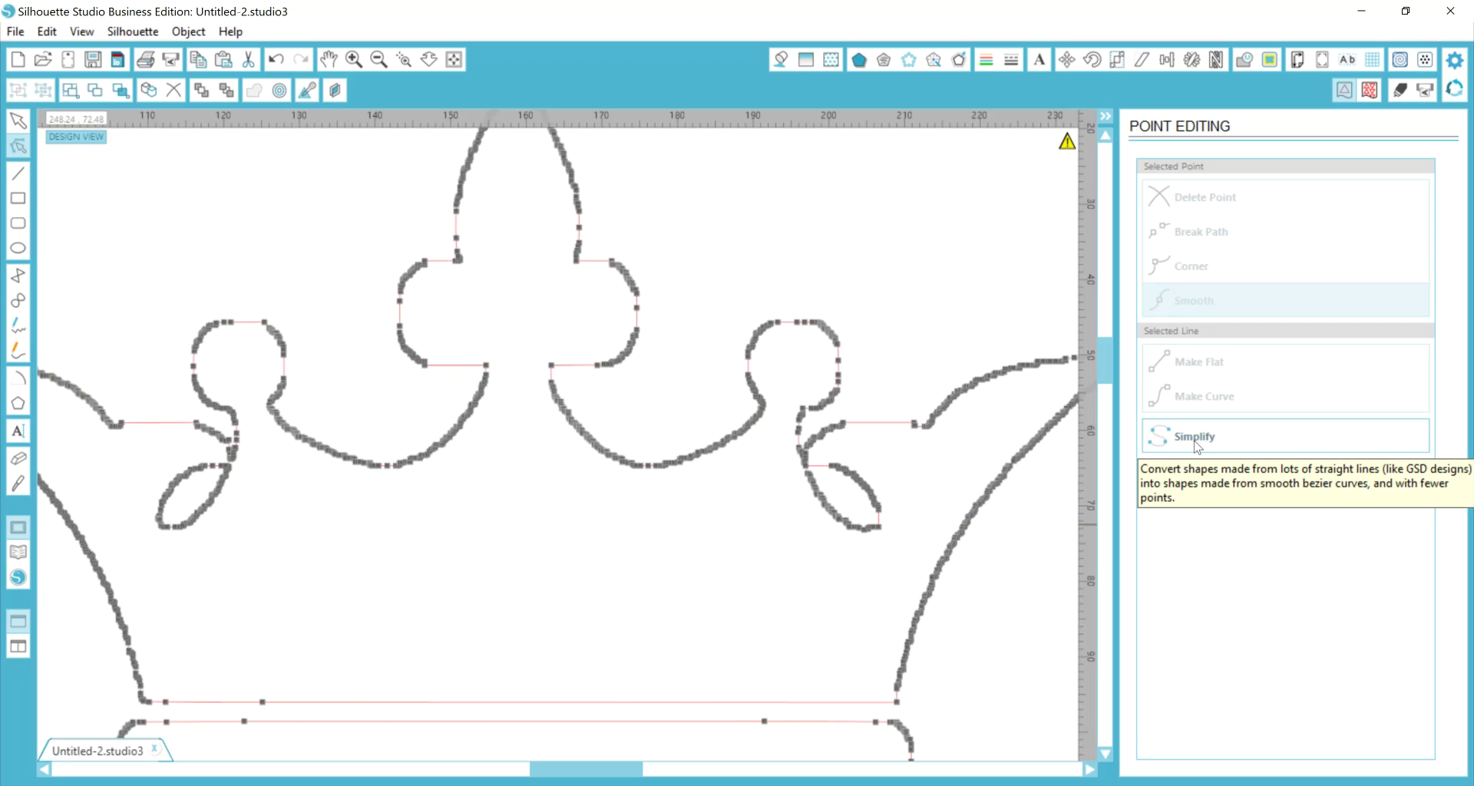
{"action": "left_click", "coordinate": [647, 521]}
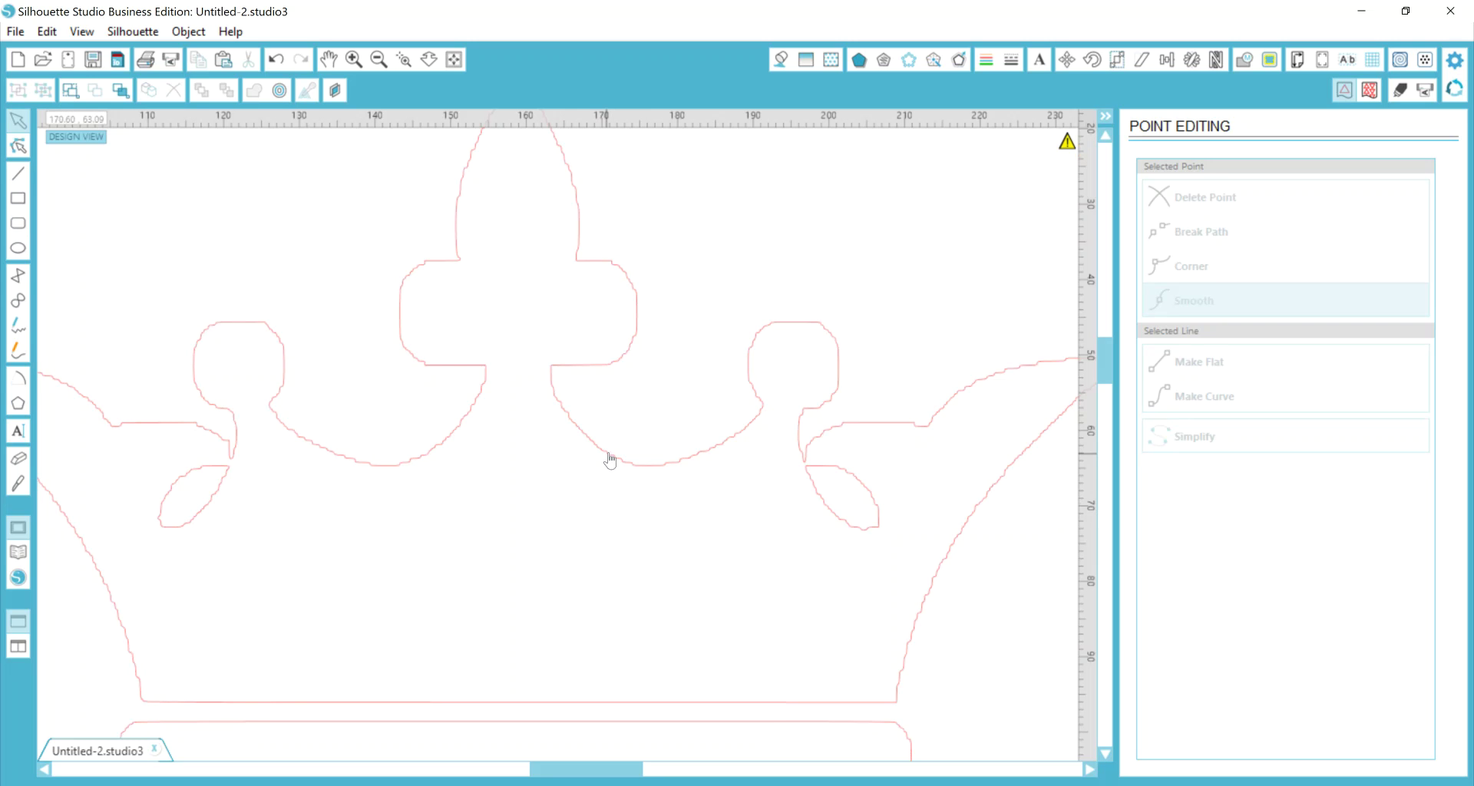
Select the crown path and zoom in on the lower-right curve under the central fleur-de-lis.
{"action": "left_click", "coordinate": [610, 457]}
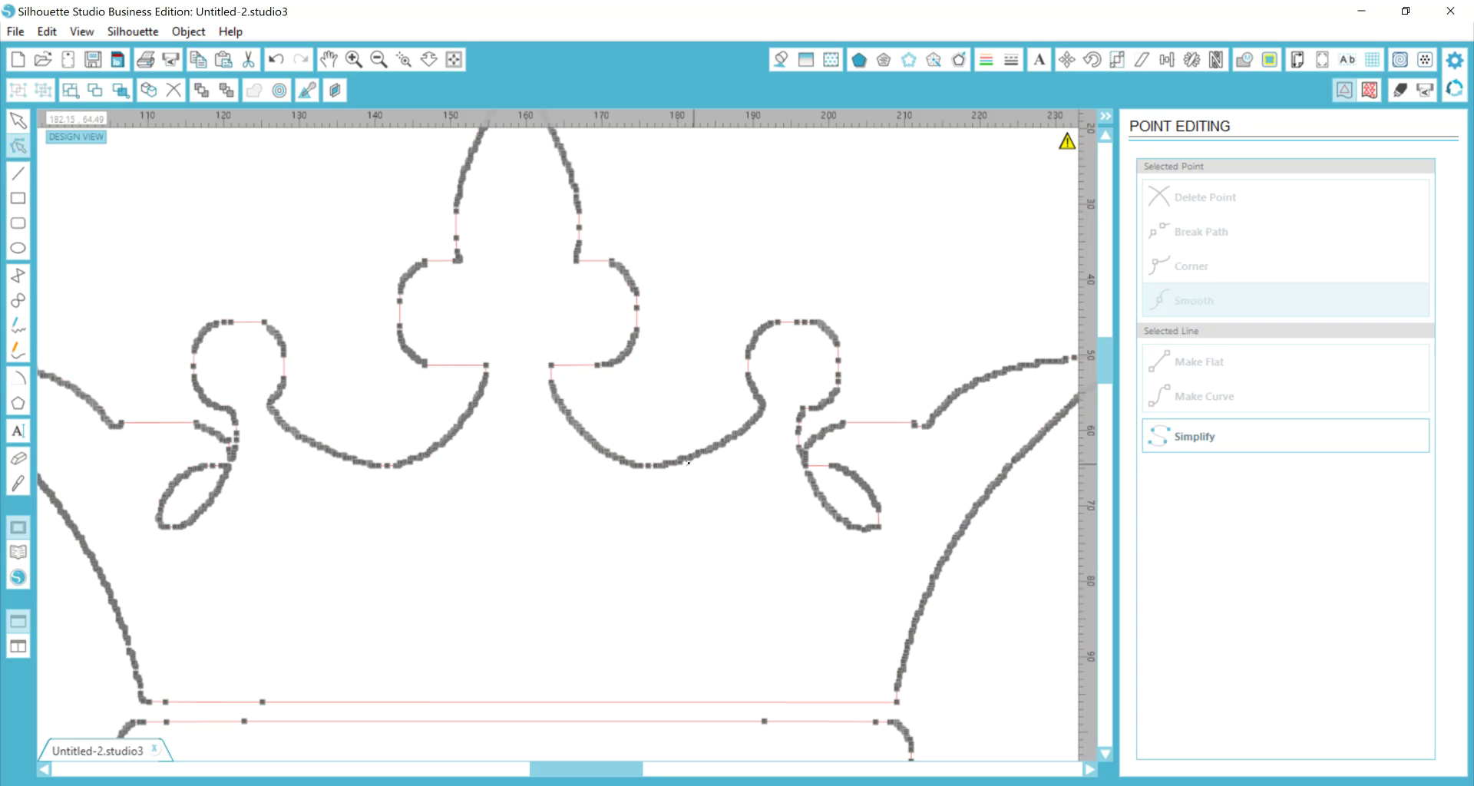
{"action": "scroll", "coordinate": [643, 461], "scroll_direction": "up", "scroll_amount": 1}
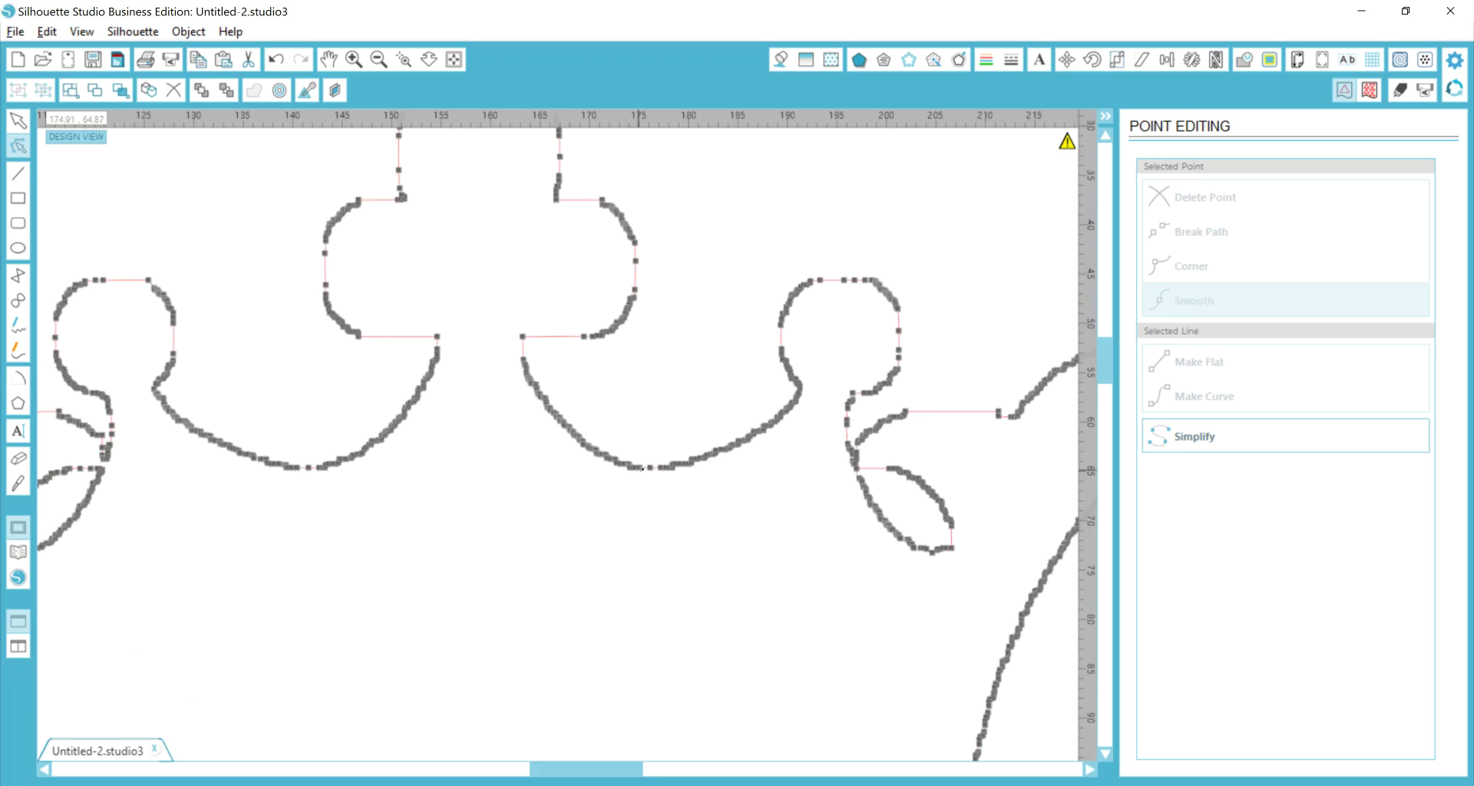
{"action": "scroll", "coordinate": [570, 596], "scroll_direction": "up", "scroll_amount": 5}
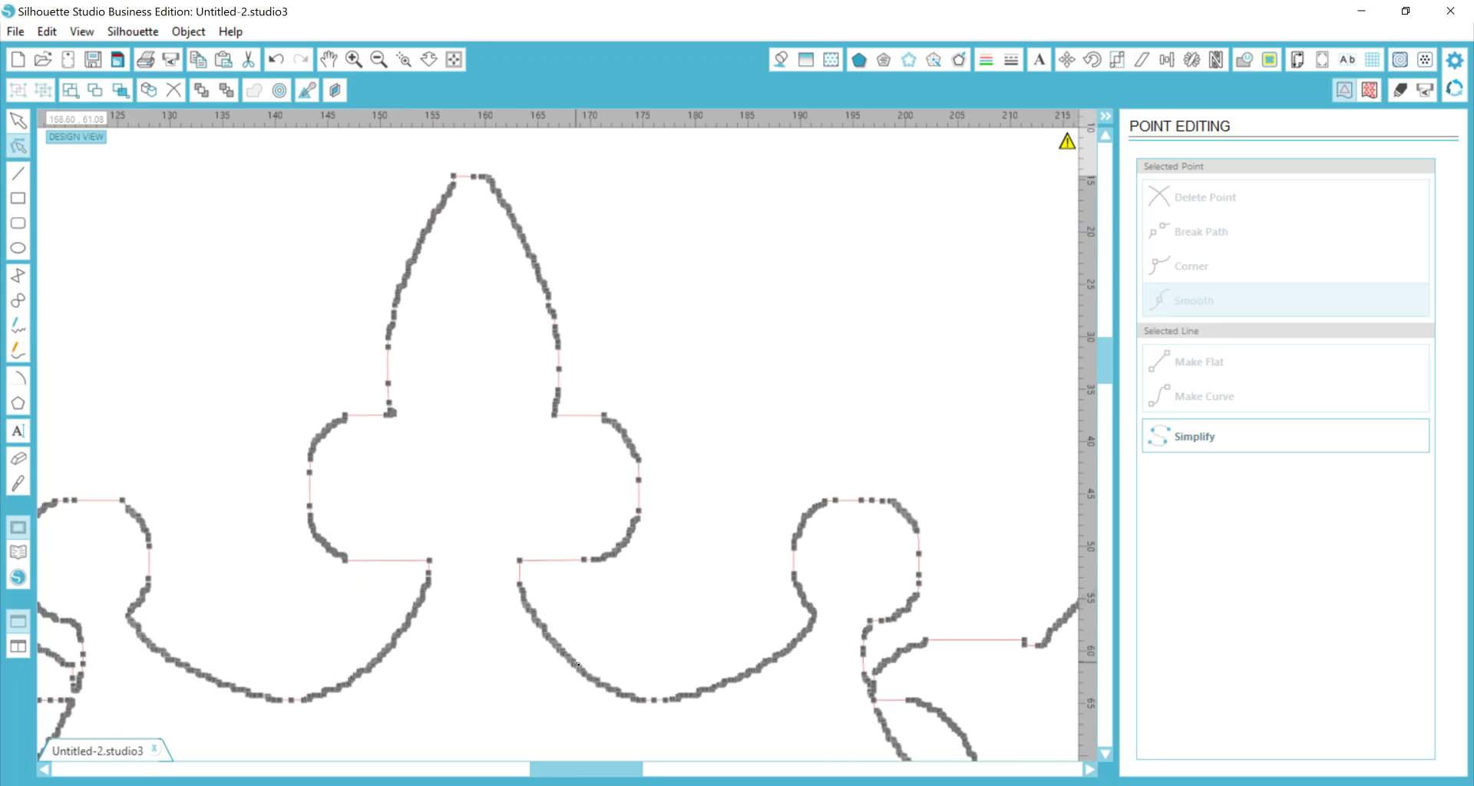
{"action": "scroll", "coordinate": [570, 668], "scroll_direction": "up", "scroll_amount": 3}
{"action": "scroll", "coordinate": [569, 673], "scroll_direction": "up", "scroll_amount": 4}
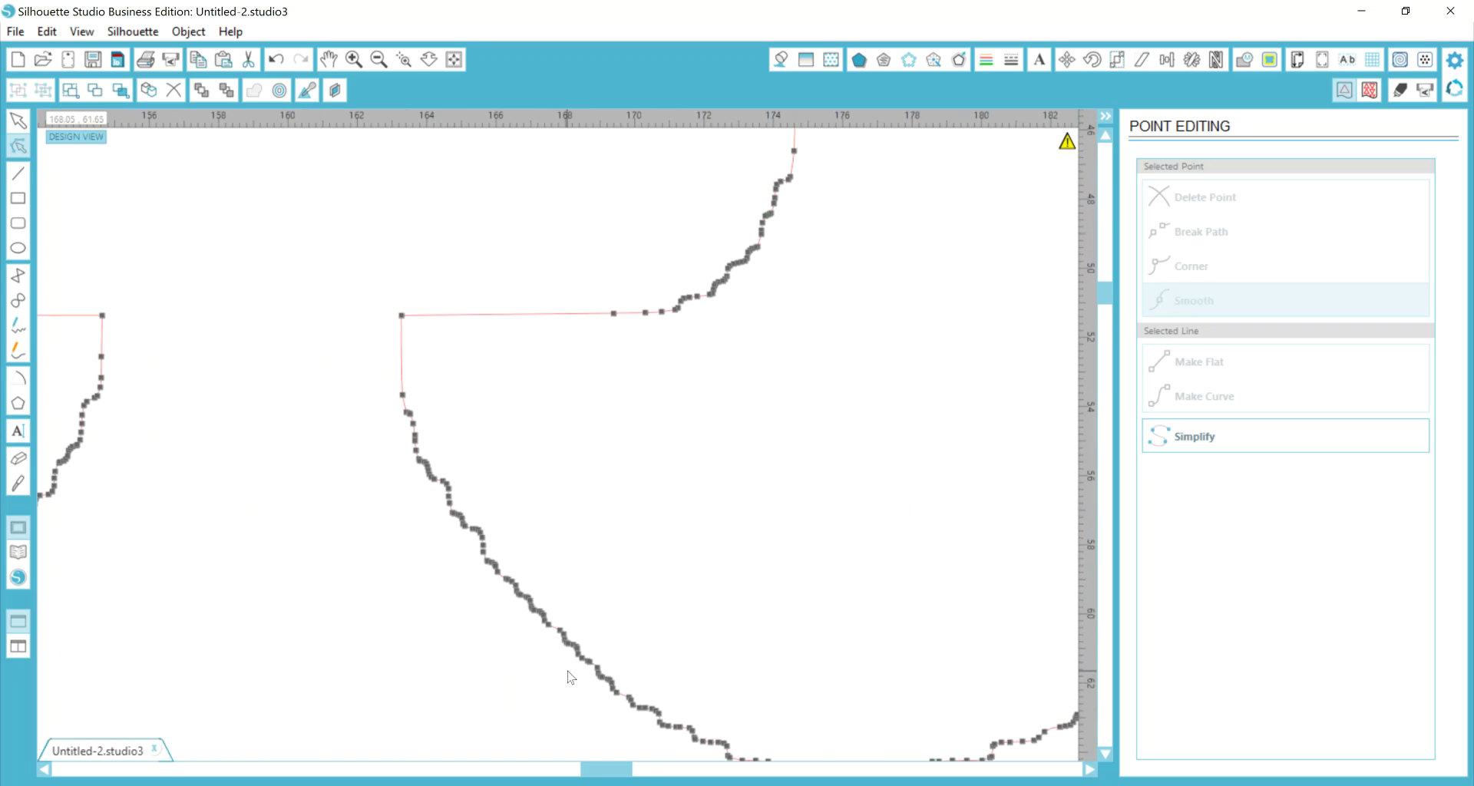
{"action": "scroll", "coordinate": [580, 660], "scroll_direction": "up", "scroll_amount": 2}
{"action": "scroll", "coordinate": [585, 651], "scroll_direction": "up", "scroll_amount": 1}
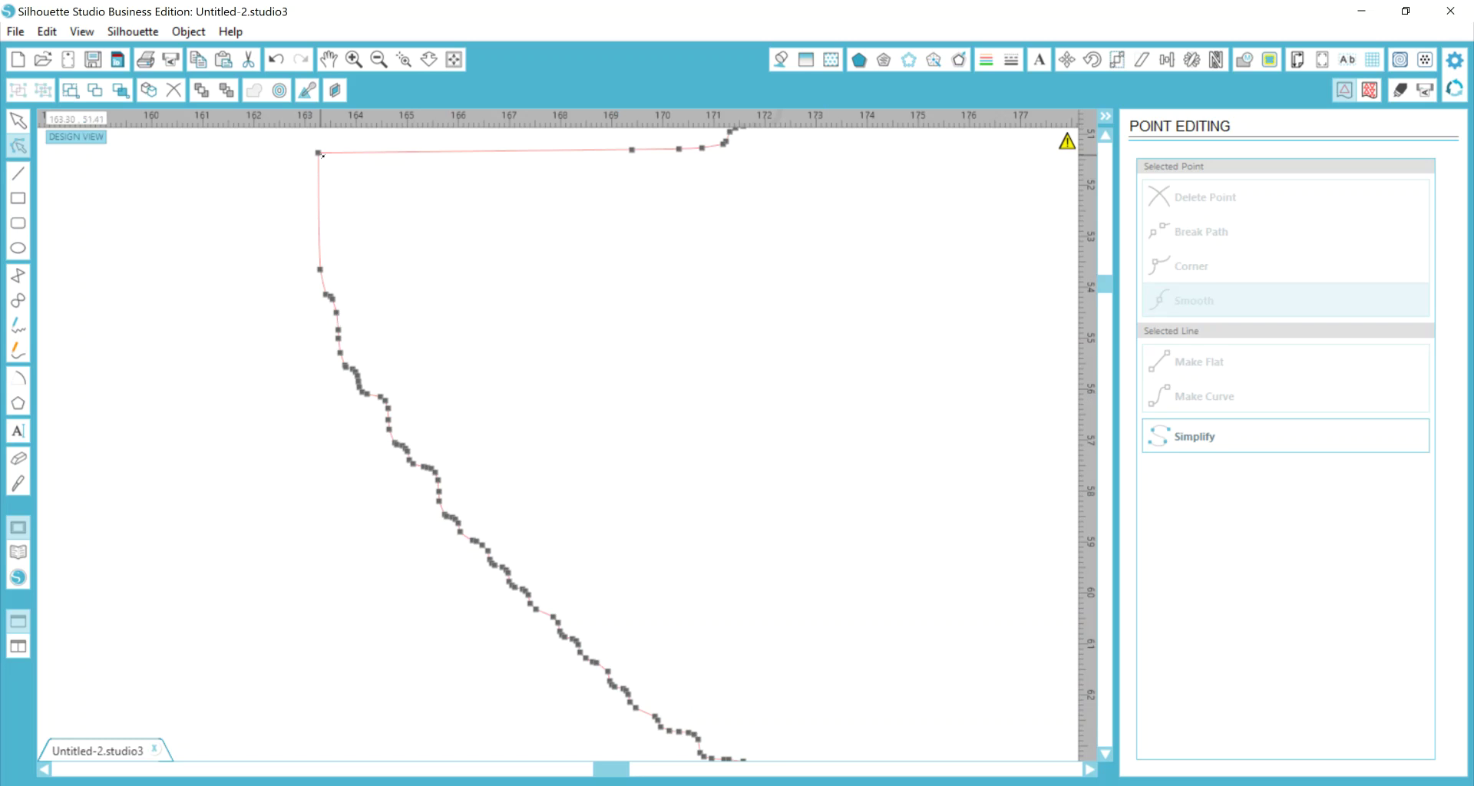
Delete the extra node on the short horizontal edge, leaving one straight segment.
{"action": "left_click", "coordinate": [632, 150]}
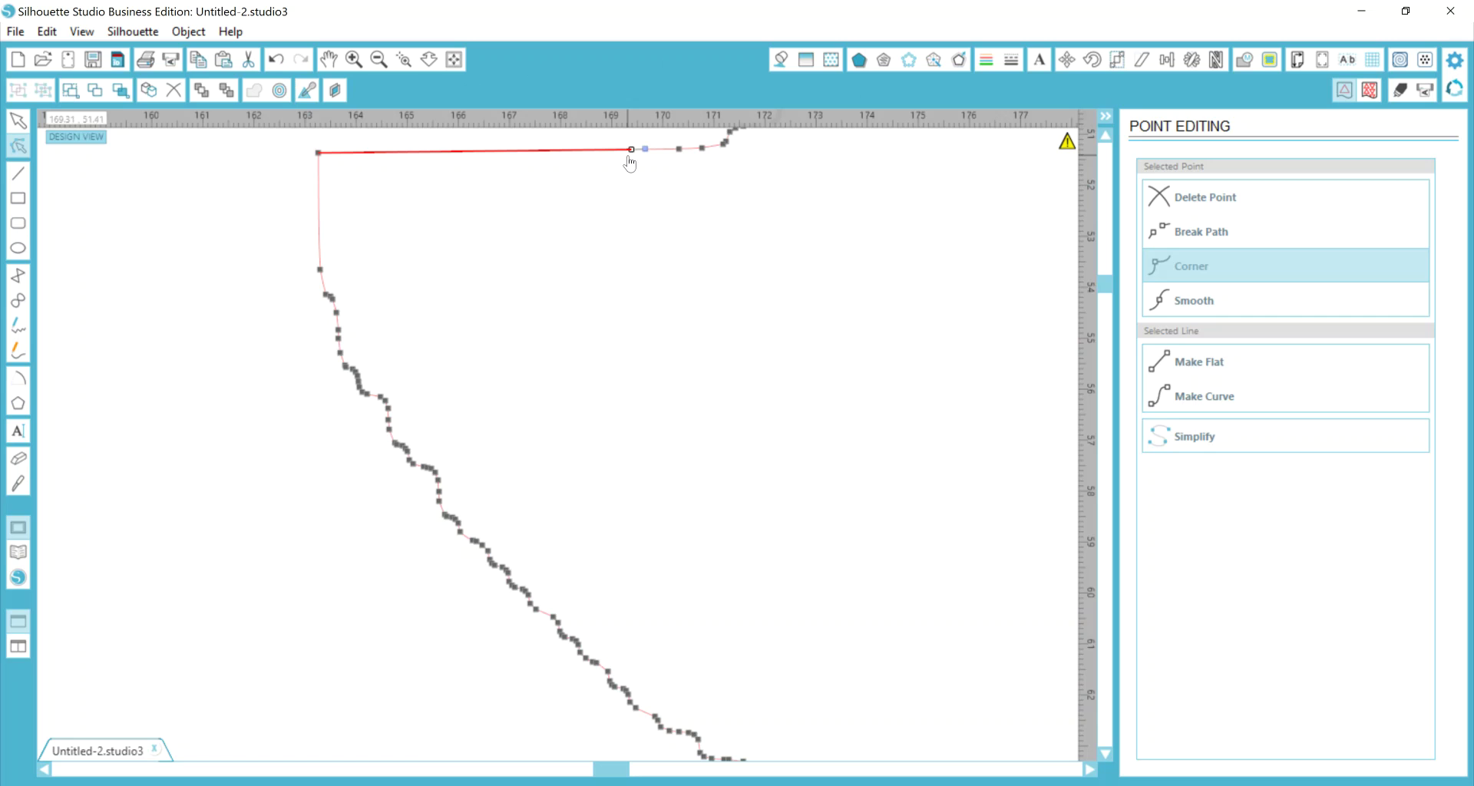
{"action": "left_click", "coordinate": [1204, 200]}
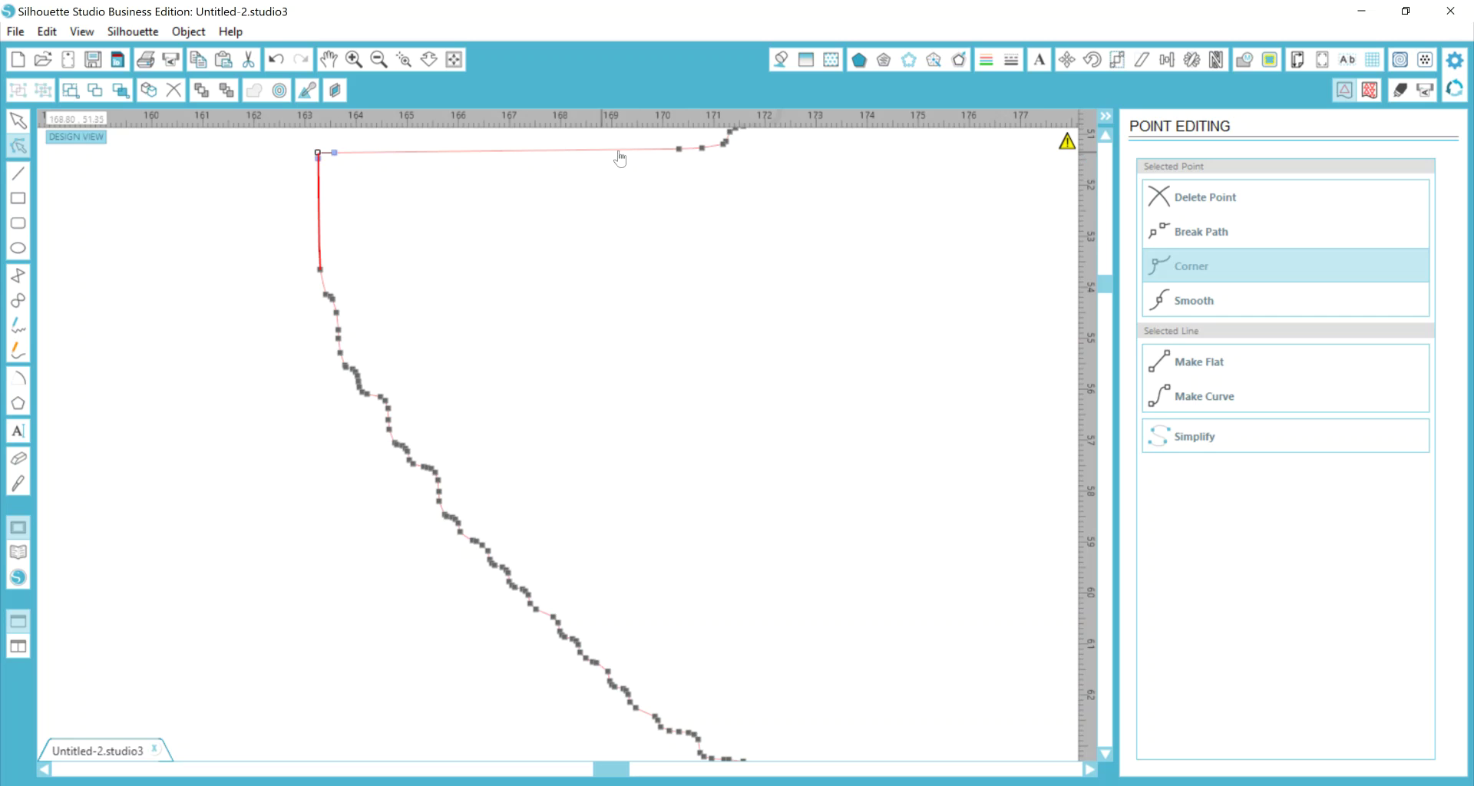
{"action": "scroll", "coordinate": [469, 582], "scroll_direction": "down", "scroll_amount": 2}
Select the traced path and the first stair-stepped node on the diagonal curve.
{"action": "left_click", "coordinate": [469, 582]}
{"action": "scroll", "coordinate": [464, 582], "scroll_direction": "down", "scroll_amount": 1}
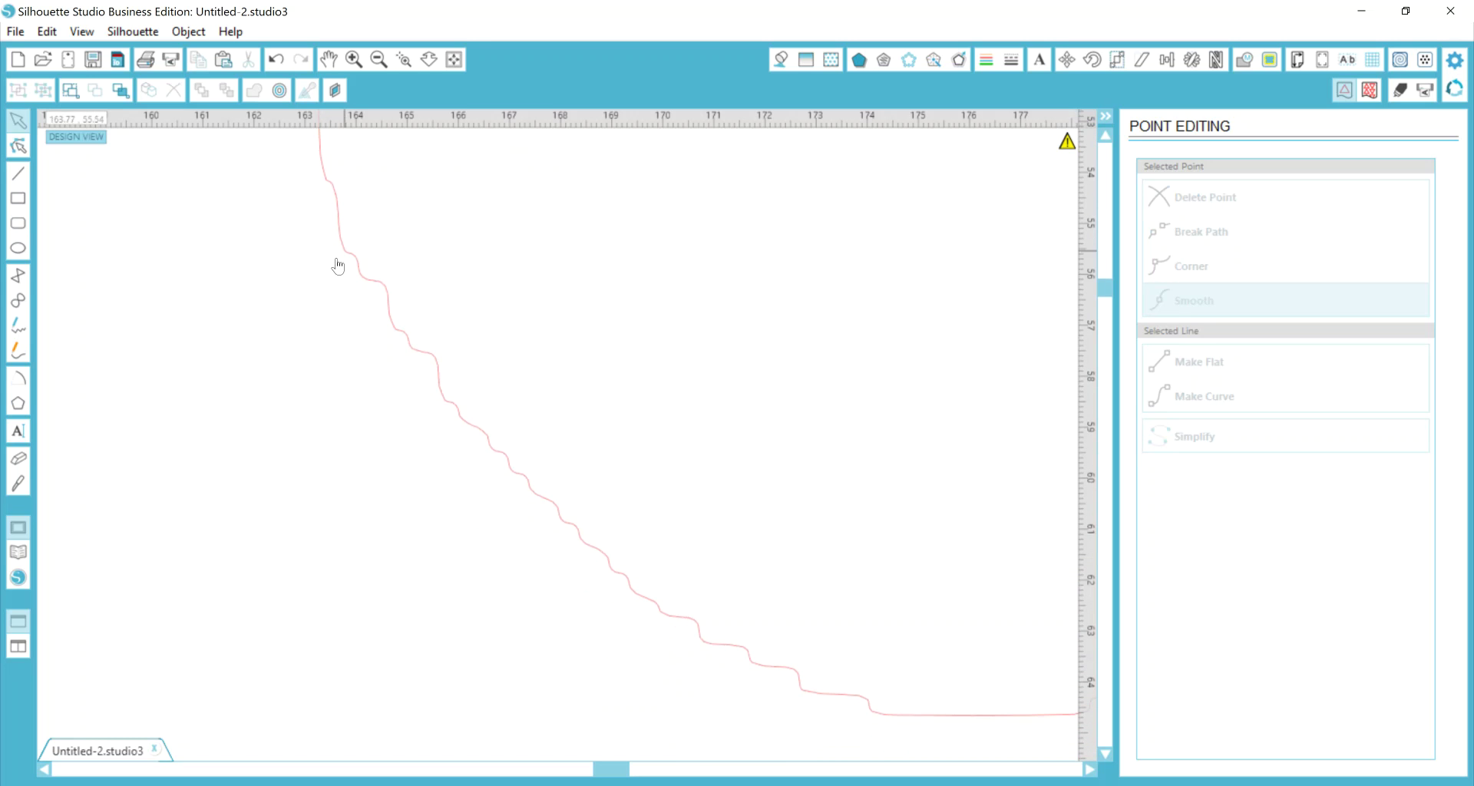
{"action": "left_click", "coordinate": [702, 645]}
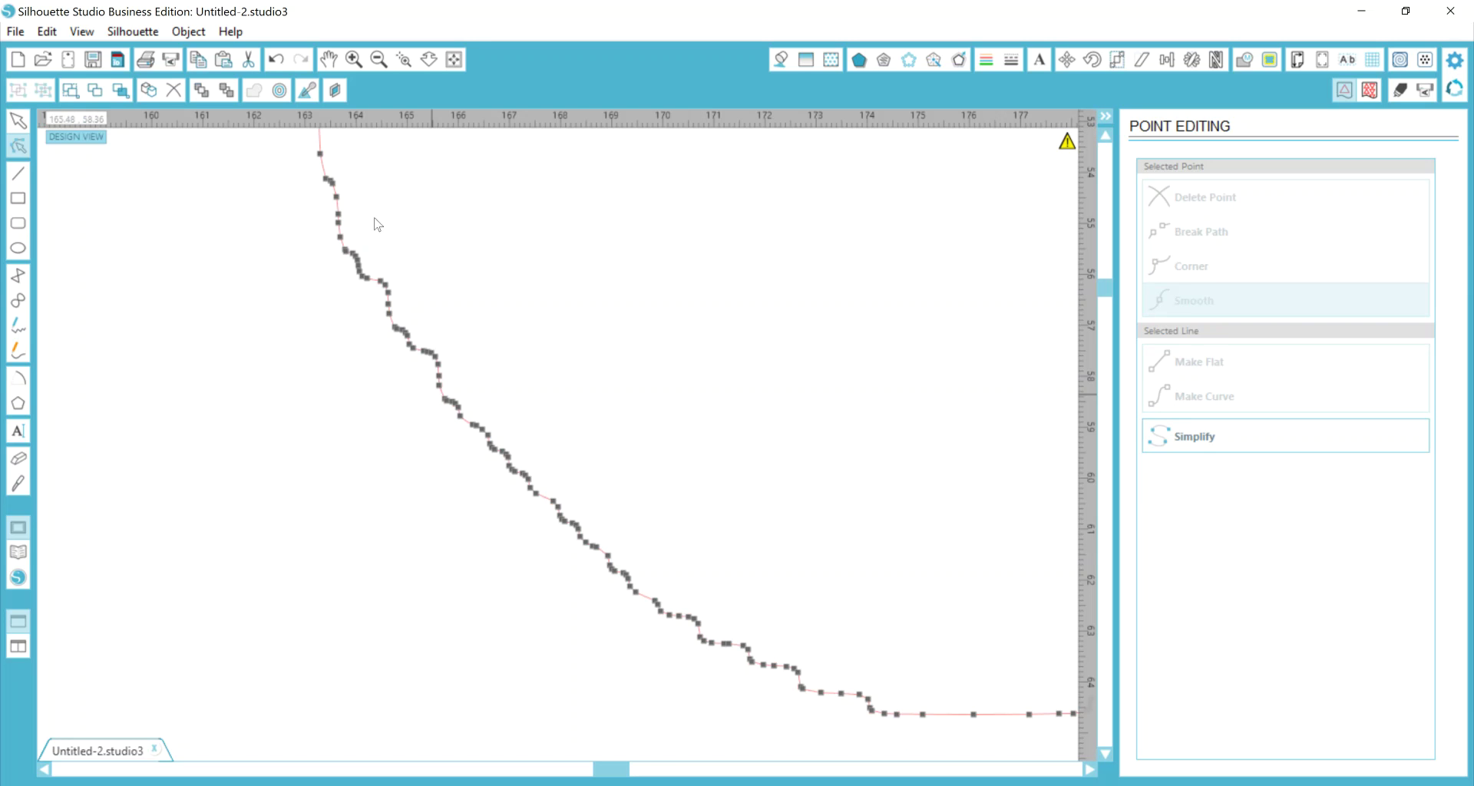
{"action": "left_click", "coordinate": [386, 284]}
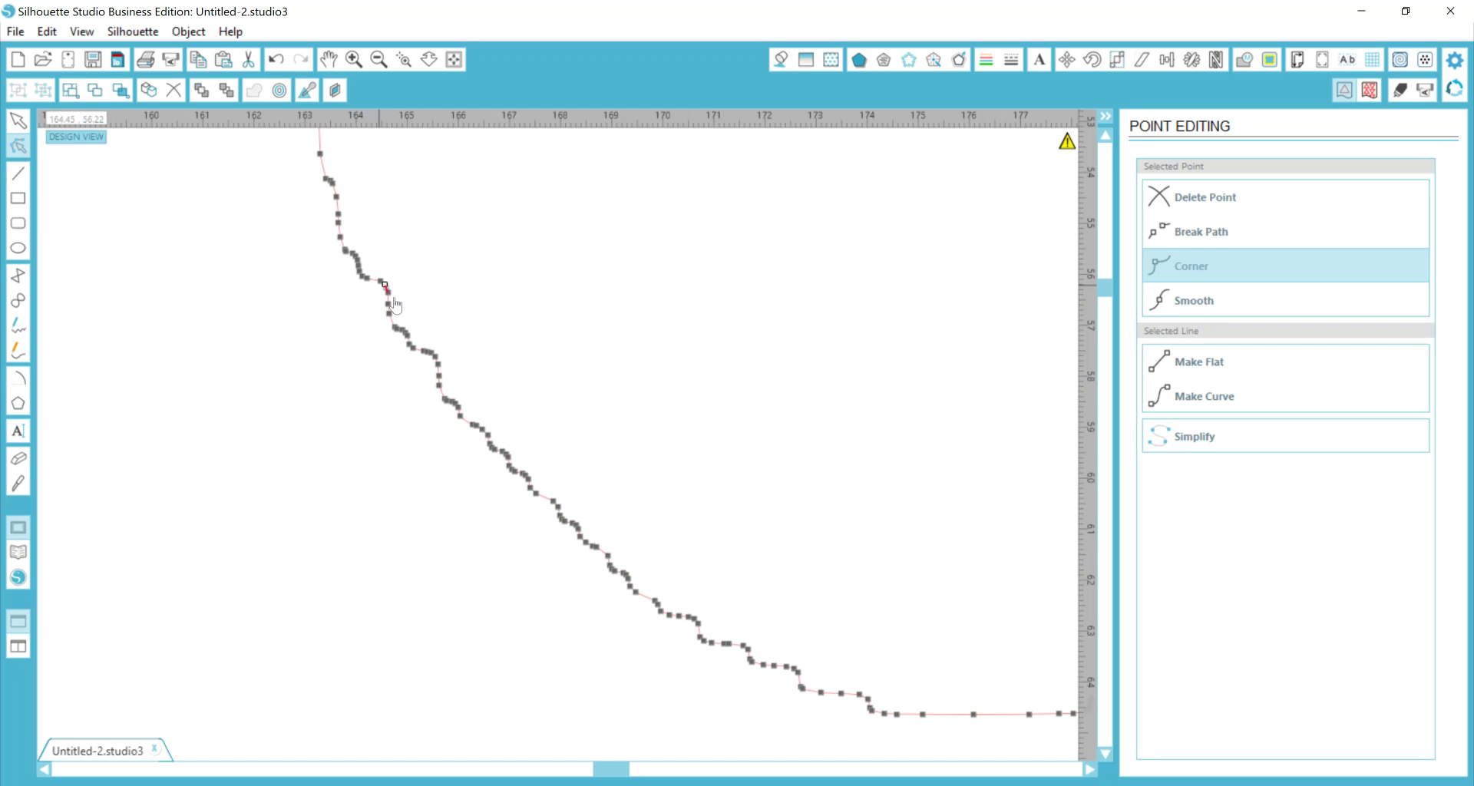
Delete thirteen jagged nodes in a row so the diagonal runs straight, then deselect.
{"action": "left_click", "coordinate": [1195, 202]}
{"action": "left_click", "coordinate": [1196, 202]}
{"action": "left_click", "coordinate": [1195, 202]}
{"action": "left_click", "coordinate": [1196, 202]}
{"action": "left_click", "coordinate": [1195, 202]}
{"action": "left_click", "coordinate": [1196, 202]}
{"action": "left_click", "coordinate": [1196, 202]}
{"action": "left_click", "coordinate": [1196, 202]}
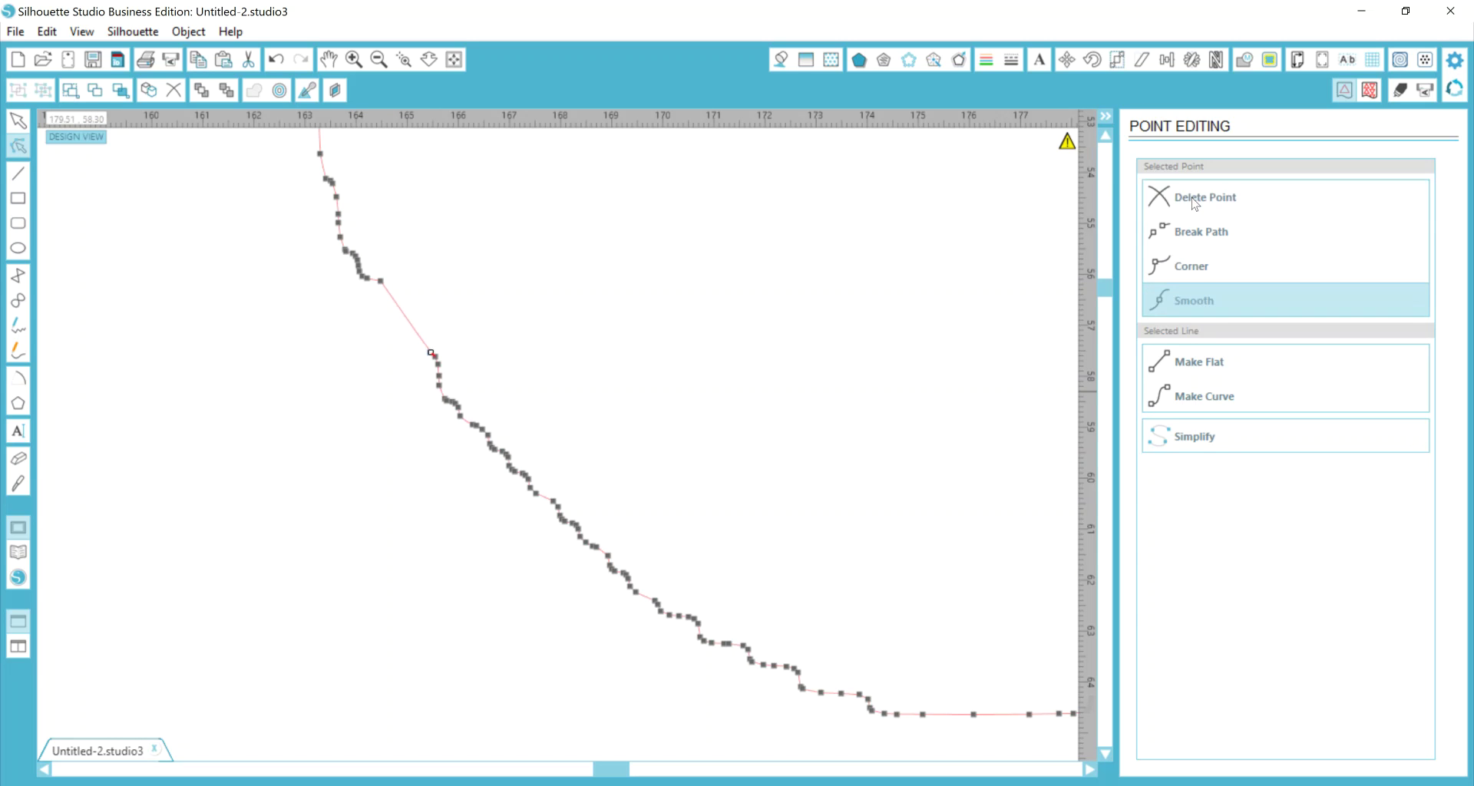
{"action": "left_click", "coordinate": [1196, 202]}
{"action": "left_click", "coordinate": [1195, 201]}
{"action": "left_click", "coordinate": [1194, 201]}
{"action": "left_click", "coordinate": [1194, 202]}
{"action": "left_click", "coordinate": [1194, 201]}
{"action": "left_click", "coordinate": [1194, 202]}
{"action": "left_click", "coordinate": [1194, 201]}
{"action": "left_click", "coordinate": [1194, 201]}
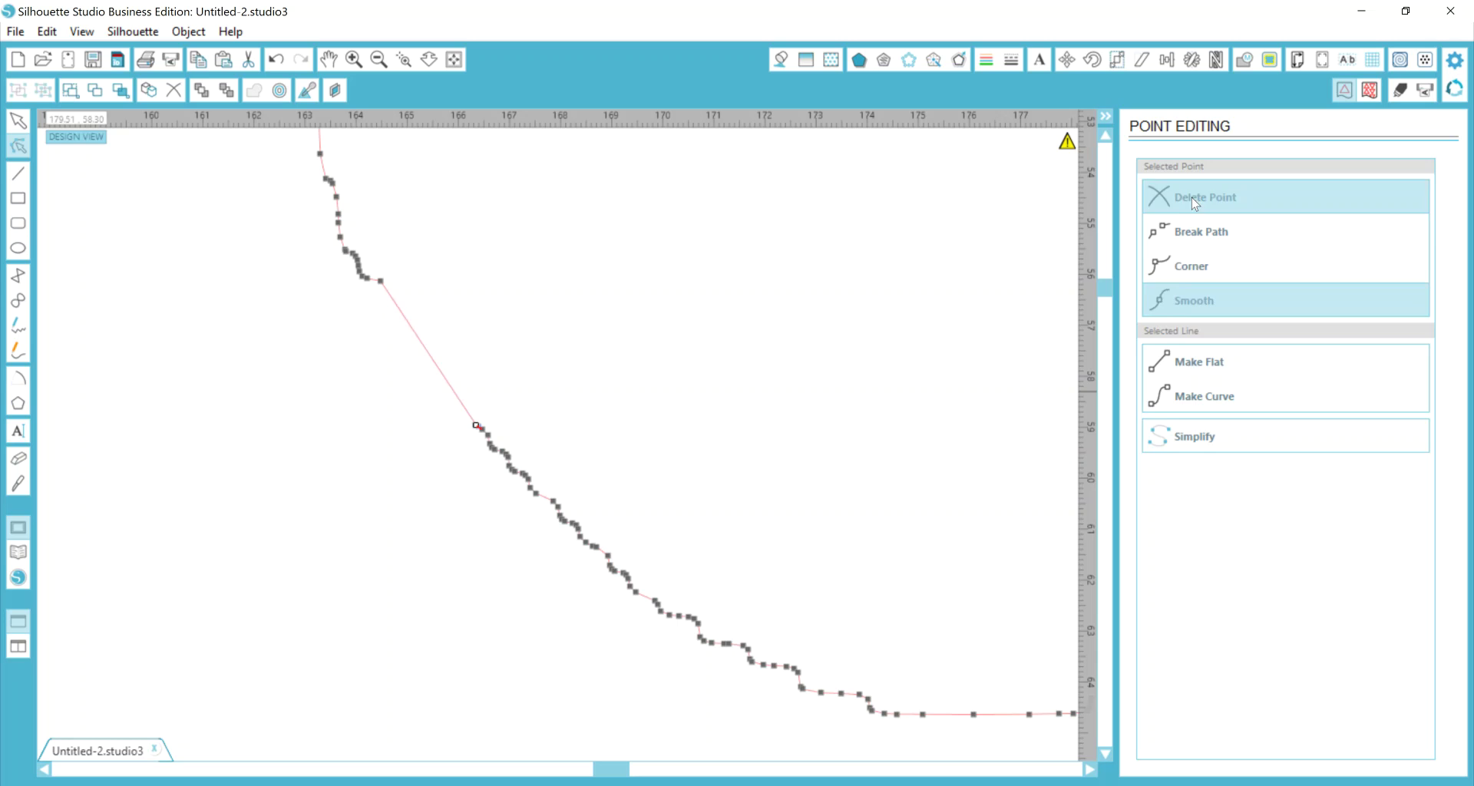
{"action": "left_click", "coordinate": [1194, 202]}
{"action": "left_click", "coordinate": [1193, 201]}
{"action": "left_click", "coordinate": [1194, 201]}
{"action": "left_click", "coordinate": [1194, 201]}
{"action": "left_click", "coordinate": [1194, 202]}
{"action": "left_click", "coordinate": [1194, 201]}
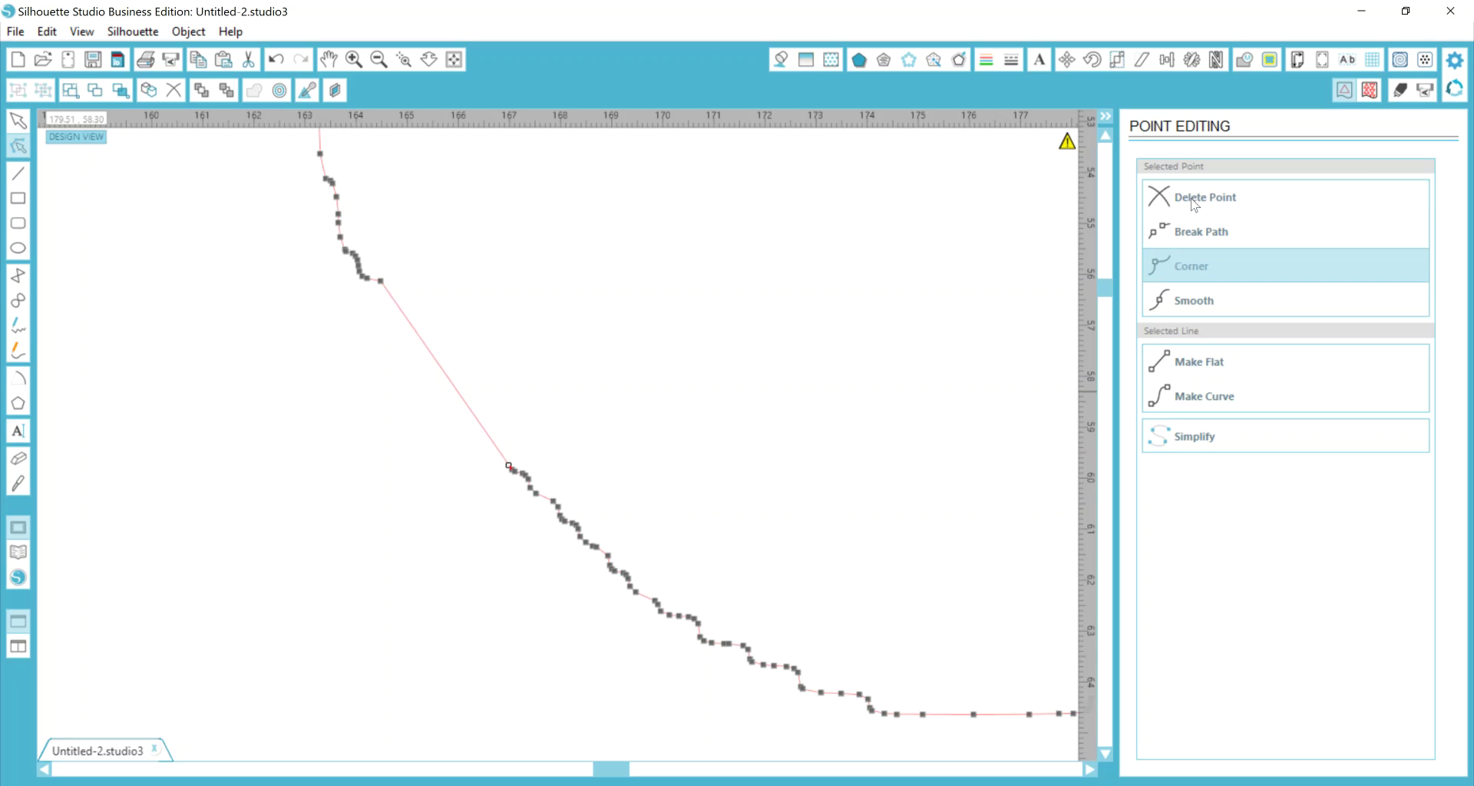
{"action": "left_click", "coordinate": [345, 501]}
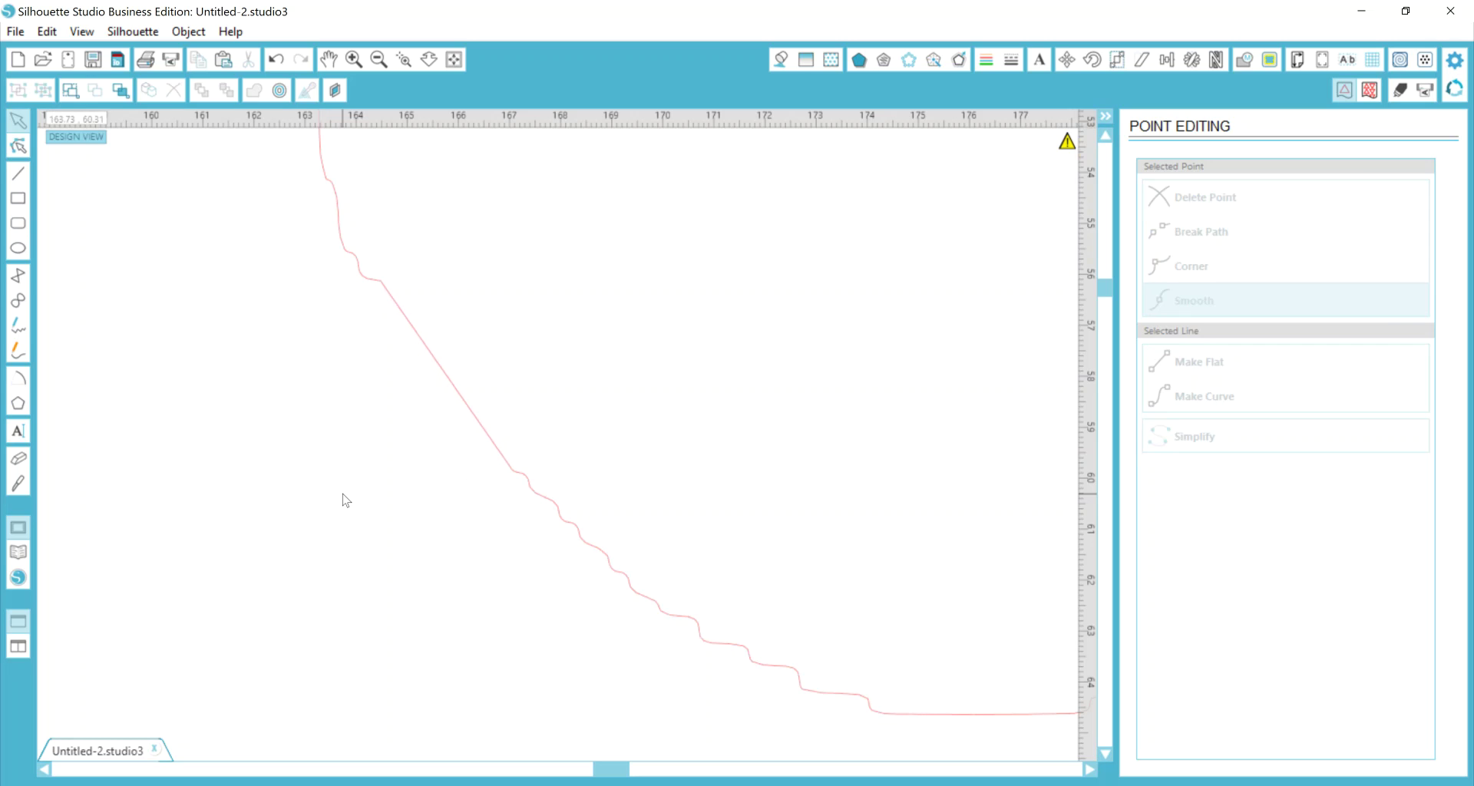
Marquee-select the stepped nodes on the lower curve and delete them all at once.
{"action": "double_click", "coordinate": [449, 384]}
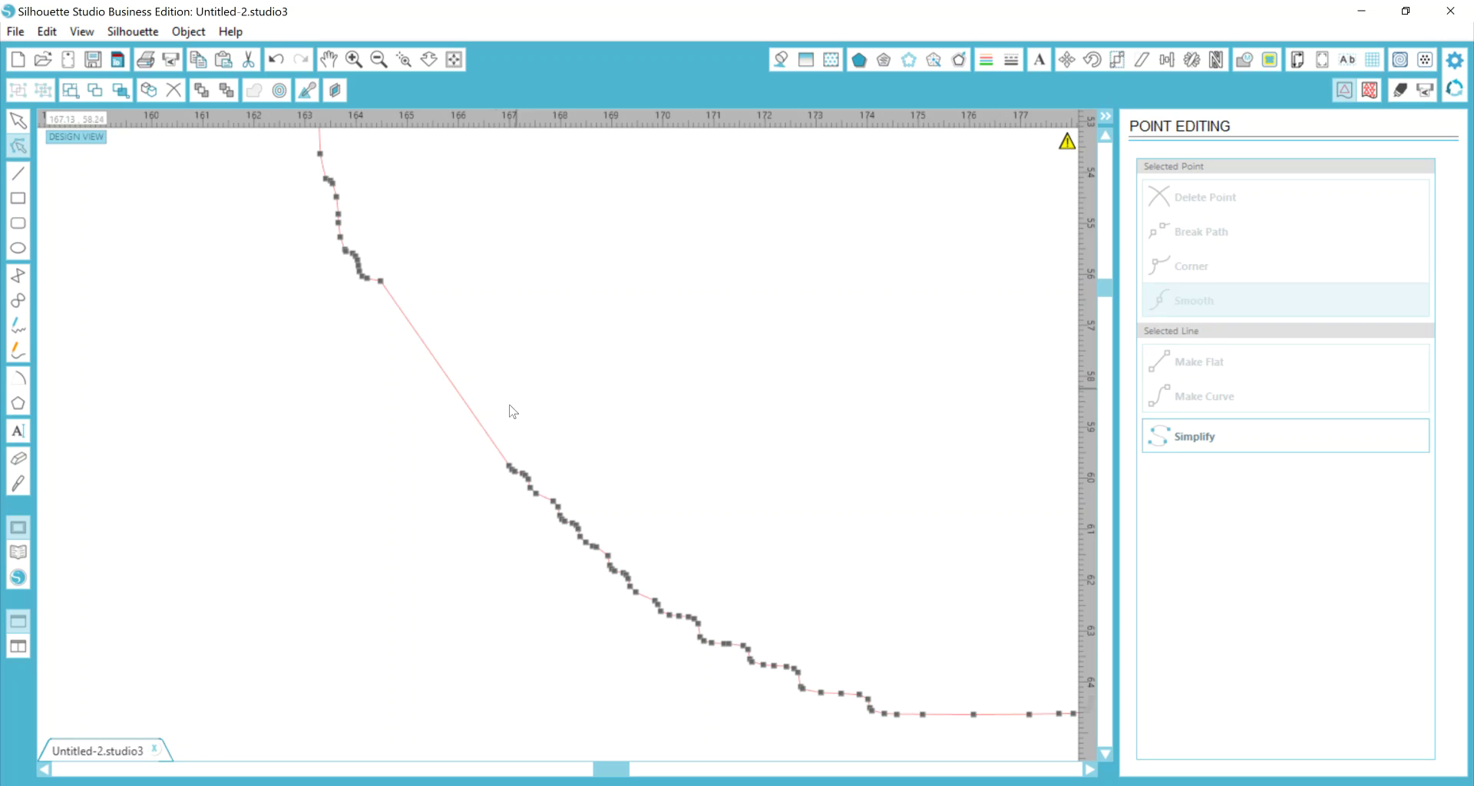
{"action": "left_click_drag", "start_coordinate": [510, 406], "coordinate": [897, 749]}
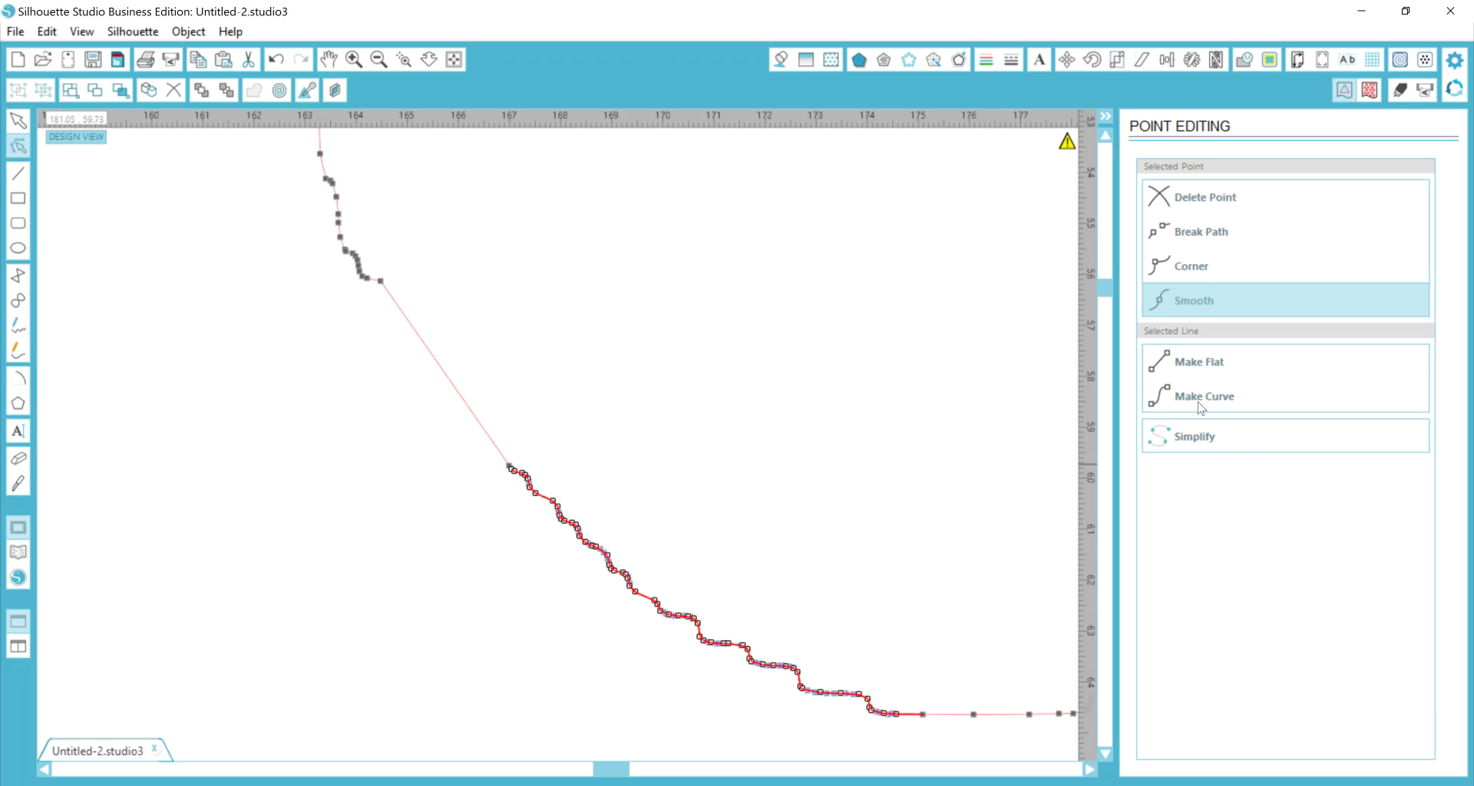
{"action": "left_click", "coordinate": [1201, 199]}
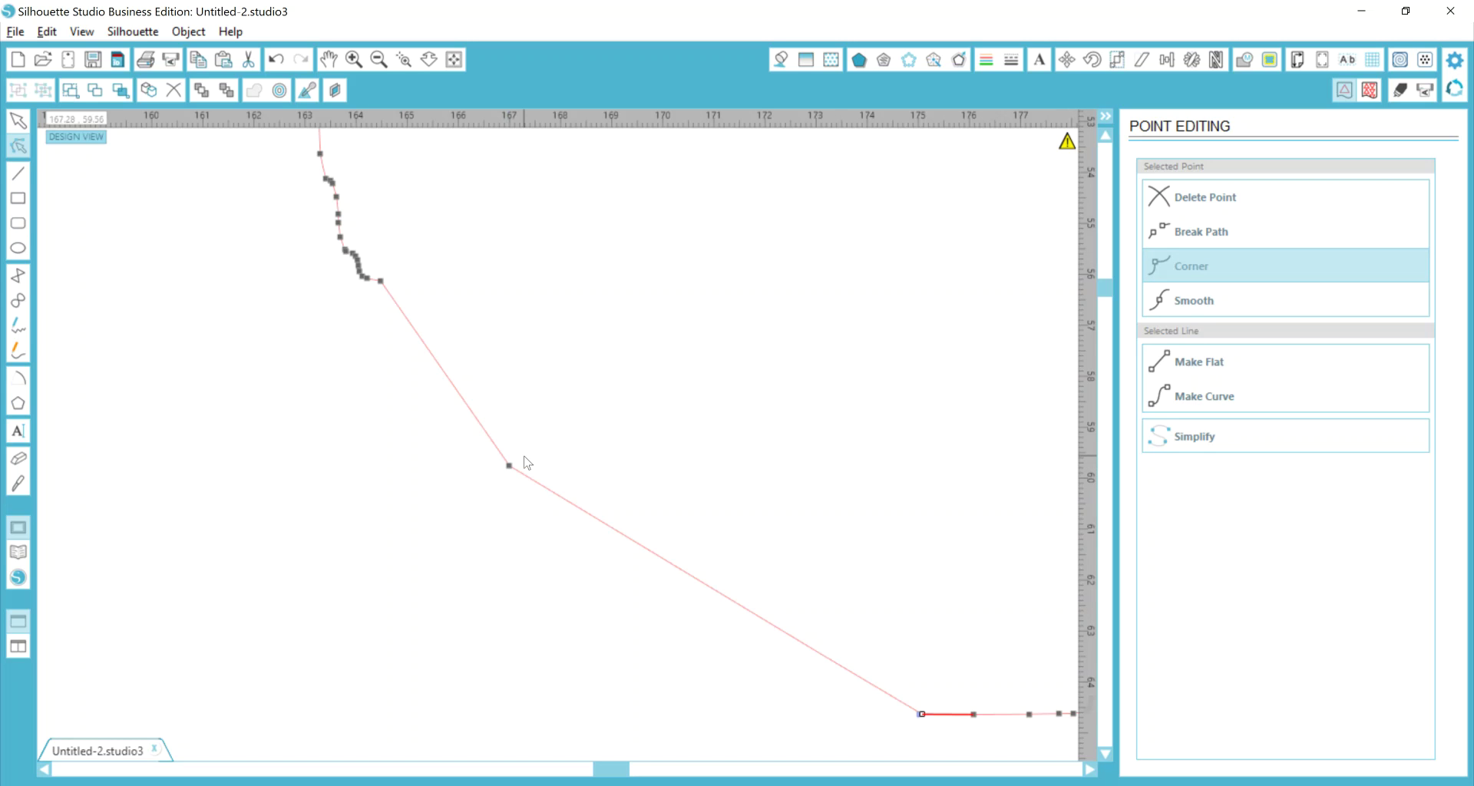
{"action": "scroll", "coordinate": [527, 463], "scroll_direction": "down", "scroll_amount": 4}
Smooth the node where the straight stretch begins and convert that segment into a curve.
{"action": "scroll", "coordinate": [624, 489], "scroll_direction": "down", "scroll_amount": 8}
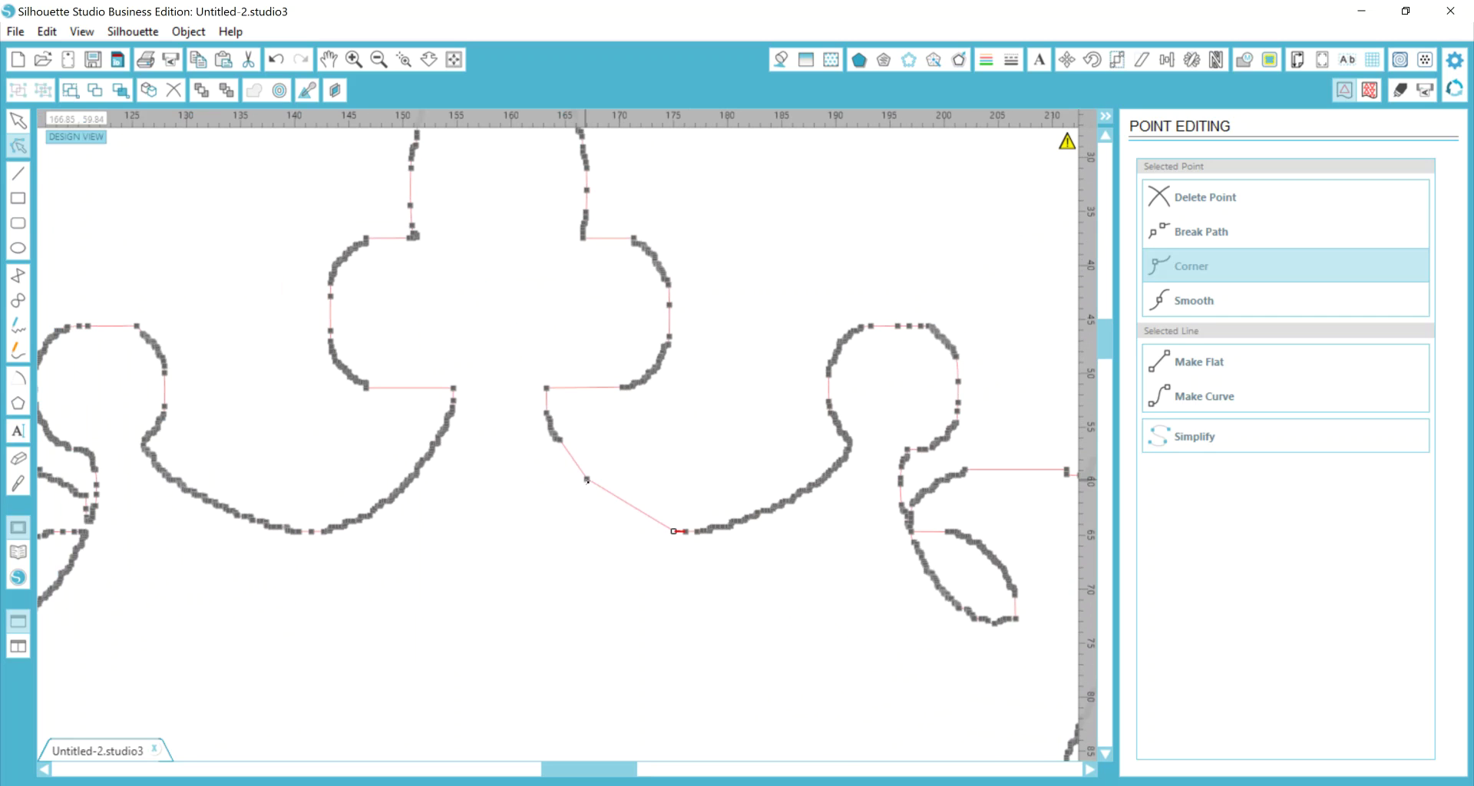
{"action": "left_click", "coordinate": [588, 480]}
{"action": "left_click", "coordinate": [1199, 305]}
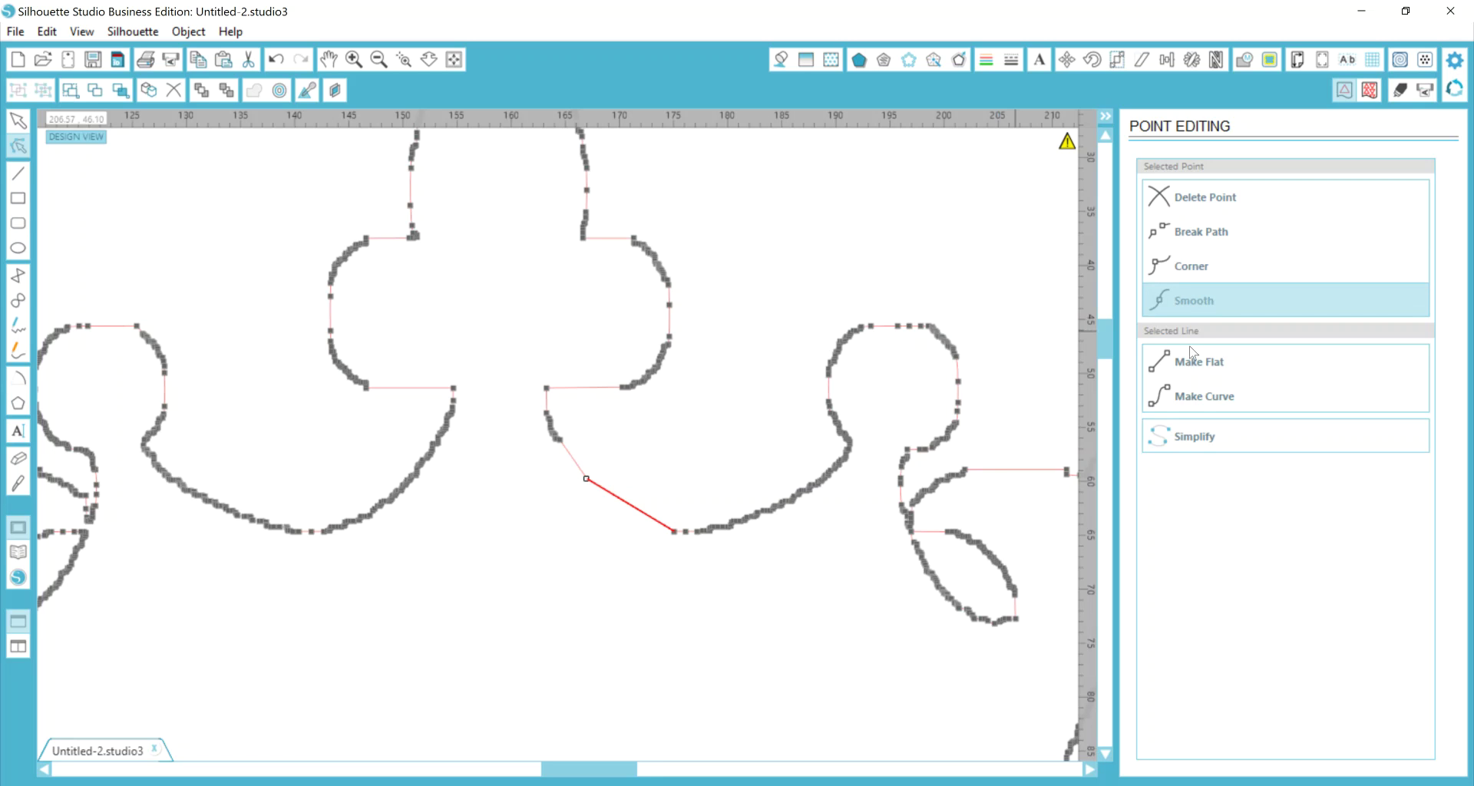
{"action": "left_click", "coordinate": [1201, 396]}
Drag the curve's control handles to bend it down, then flatten it to run cleanly.
{"action": "mouse_move", "coordinate": [618, 515]}
{"action": "left_mouse_down"}
{"action": "mouse_move", "coordinate": [626, 542]}
{"action": "mouse_move", "coordinate": [614, 534]}
{"action": "left_mouse_up"}
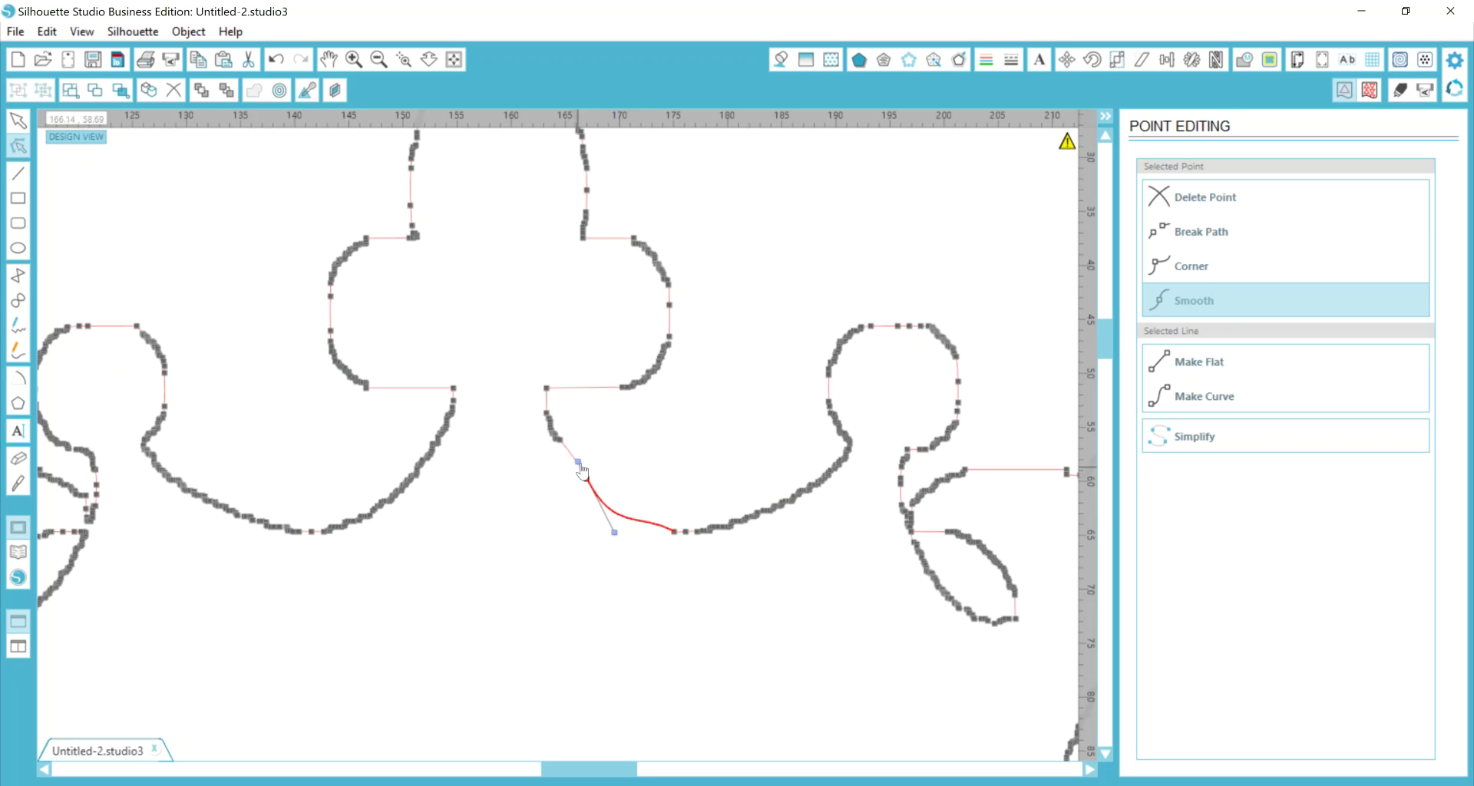
{"action": "left_click_drag", "start_coordinate": [582, 465], "coordinate": [599, 462]}
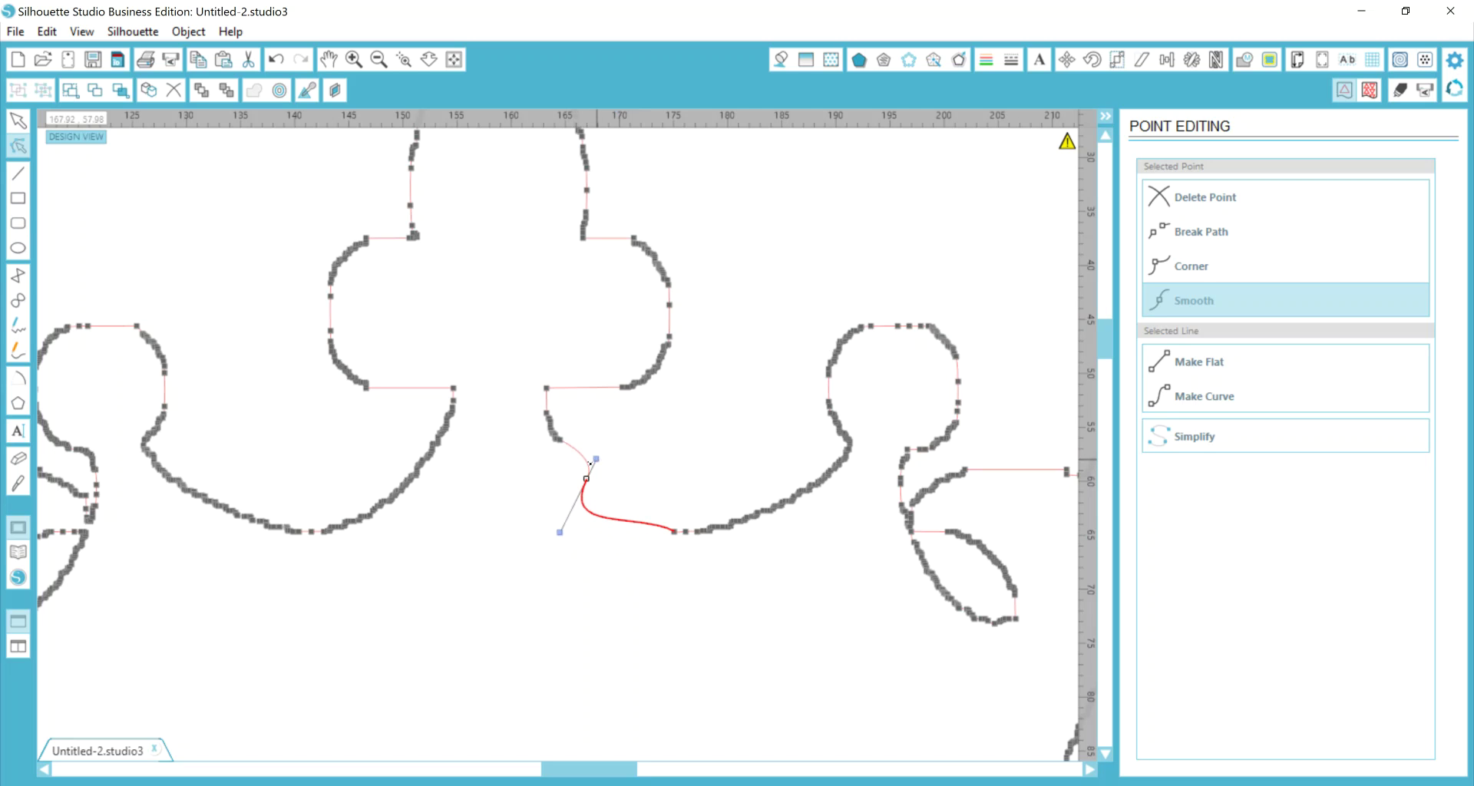
{"action": "left_click_drag", "start_coordinate": [590, 464], "coordinate": [566, 475]}
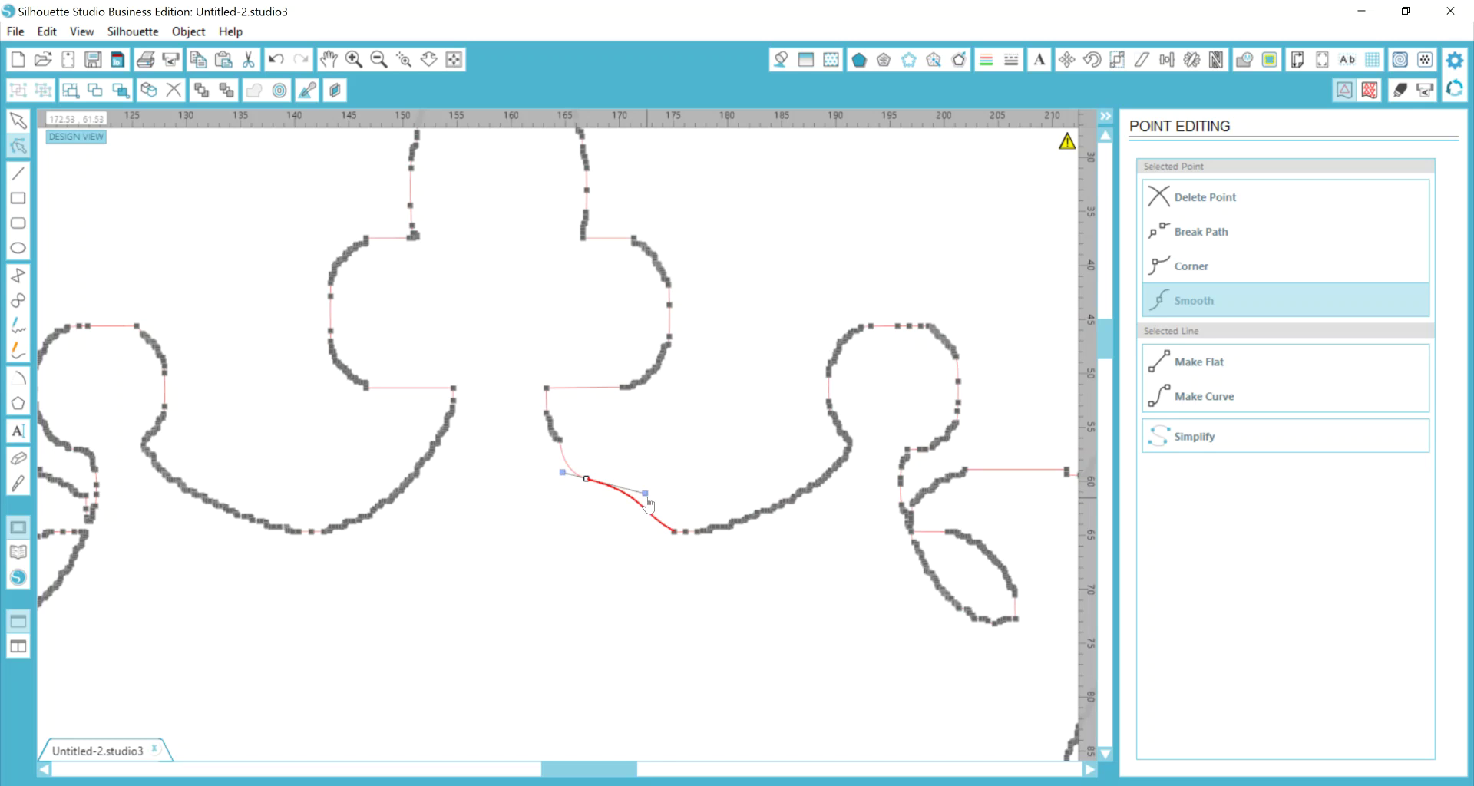
{"action": "left_click_drag", "start_coordinate": [645, 494], "coordinate": [598, 492]}
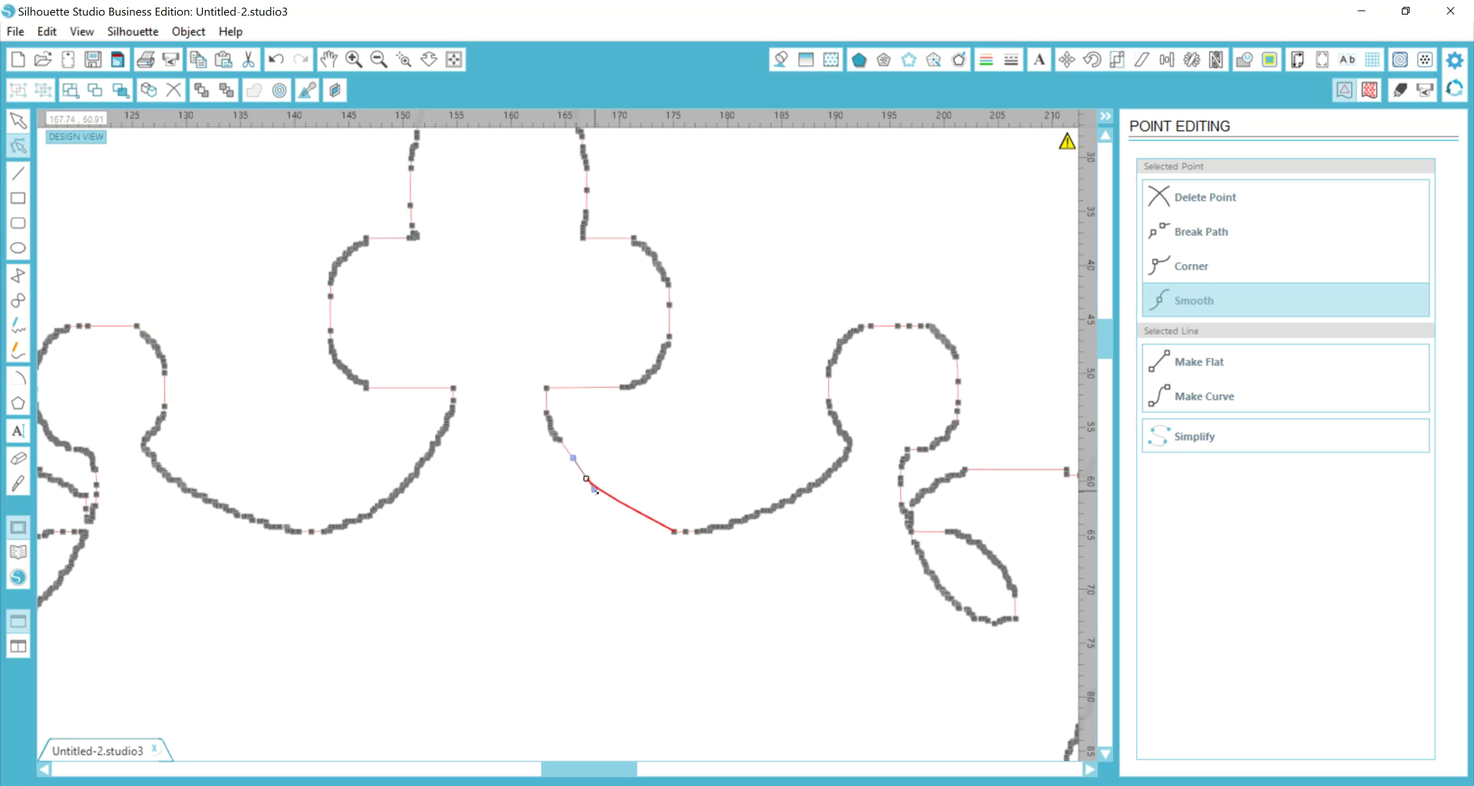